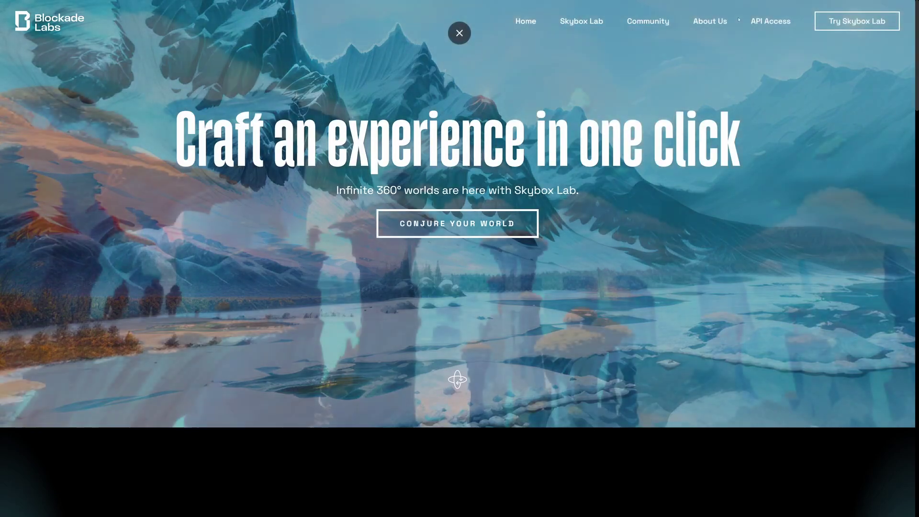
Open the About Us section of the Blockade Labs site and read its mission statement.
left_click(710, 21)
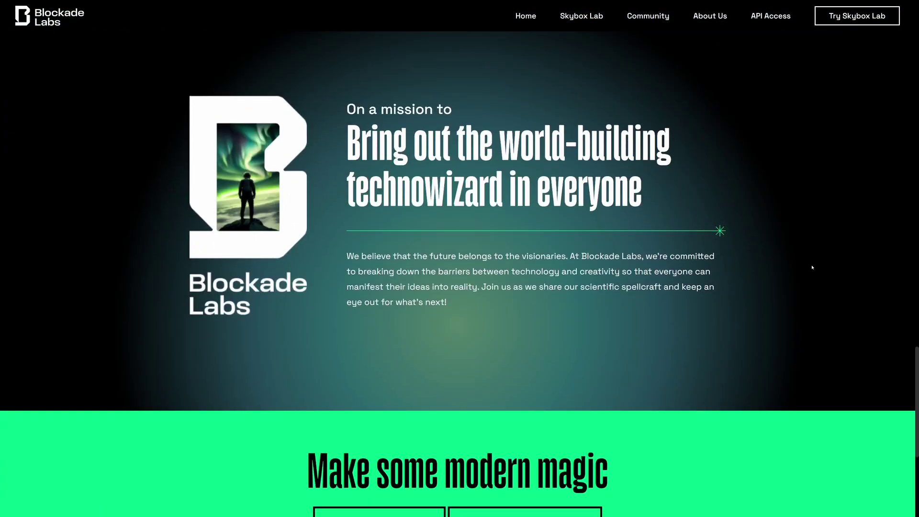
left_click_drag(614, 287, 448, 302)
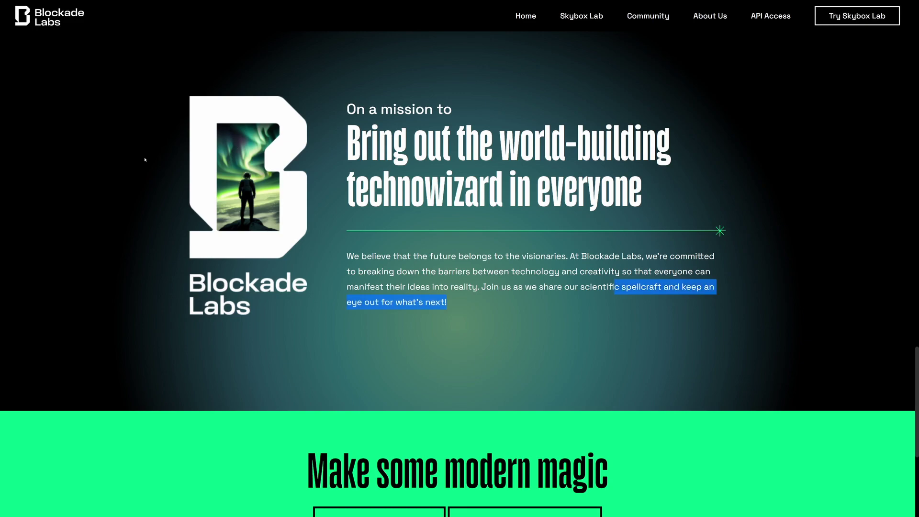
scroll(479, 310, "down", 2)
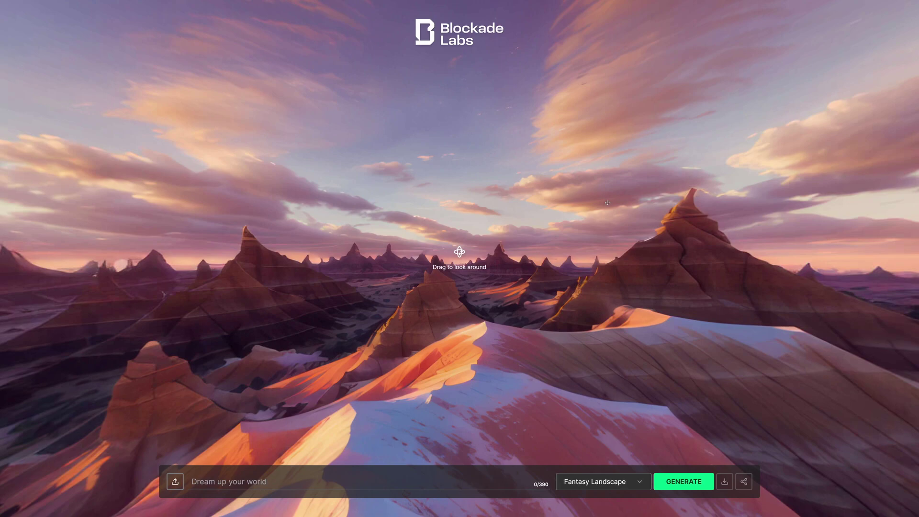
Look around the default desert skybox and set the generation style to Interior Views.
left_click_drag(769, 188, 555, 242)
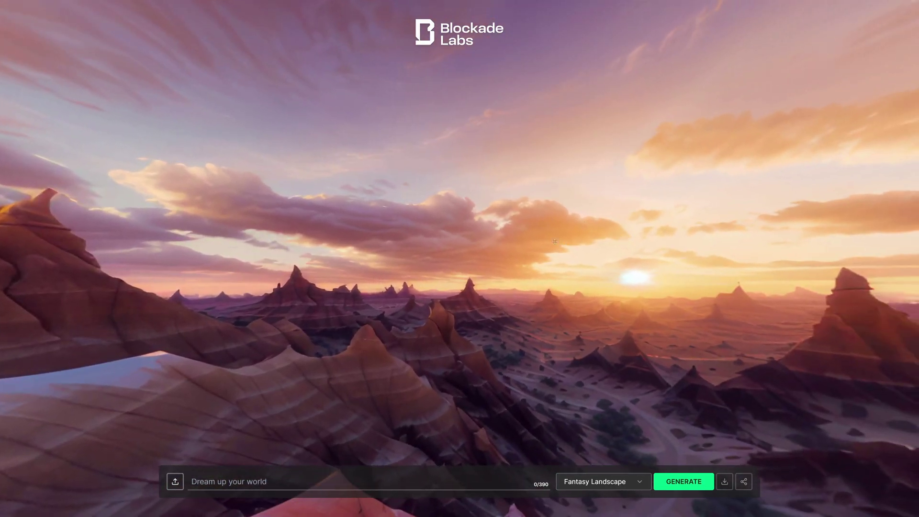
left_click_drag(491, 240, 491, 280)
left_click(603, 481)
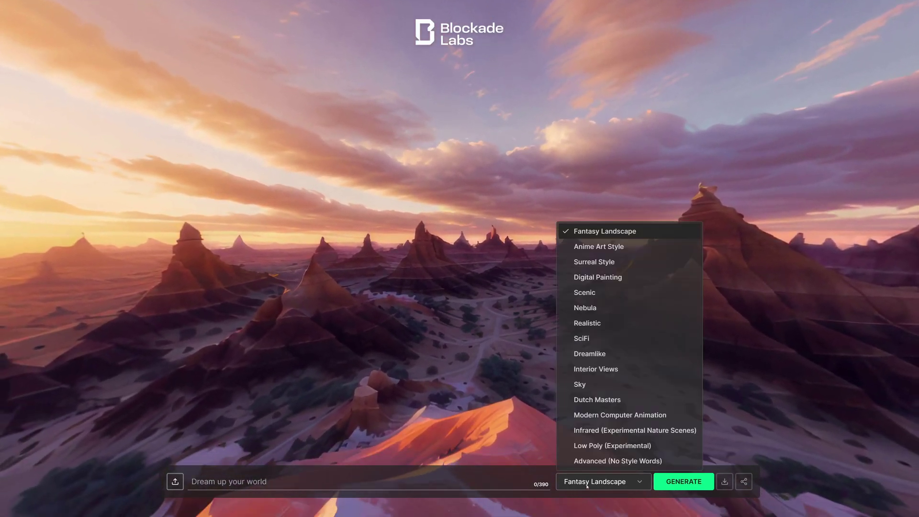
left_click(588, 367)
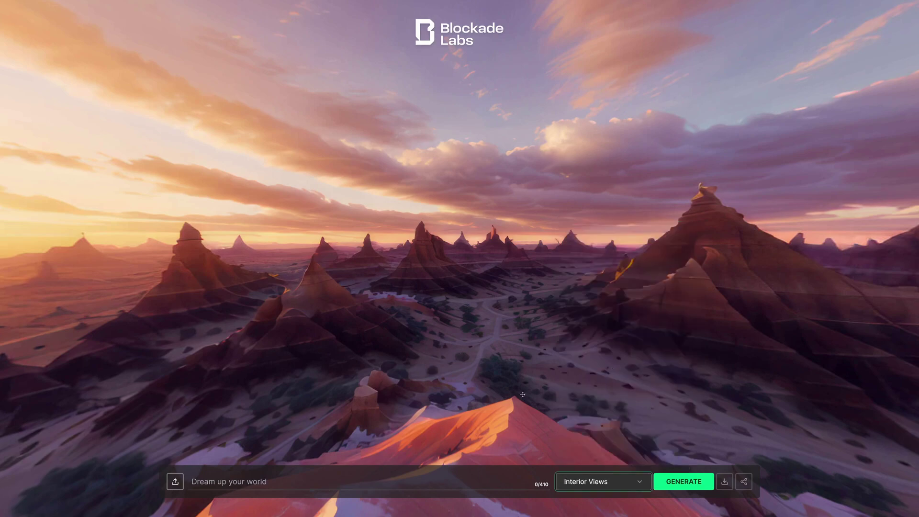
Enter the prompt "Modern Apartment with dog" and generate the skybox.
left_click(311, 482)
type("Mod")
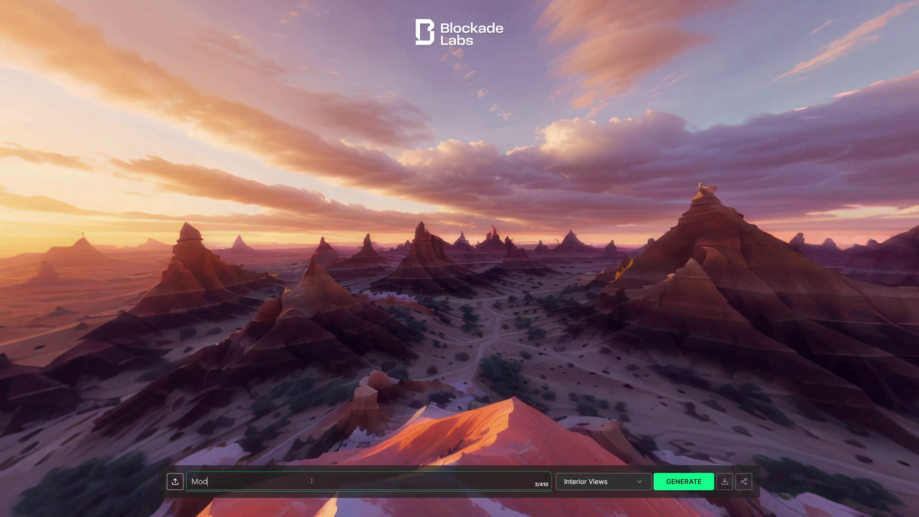
type("ern Apartment with dog")
left_click(691, 482)
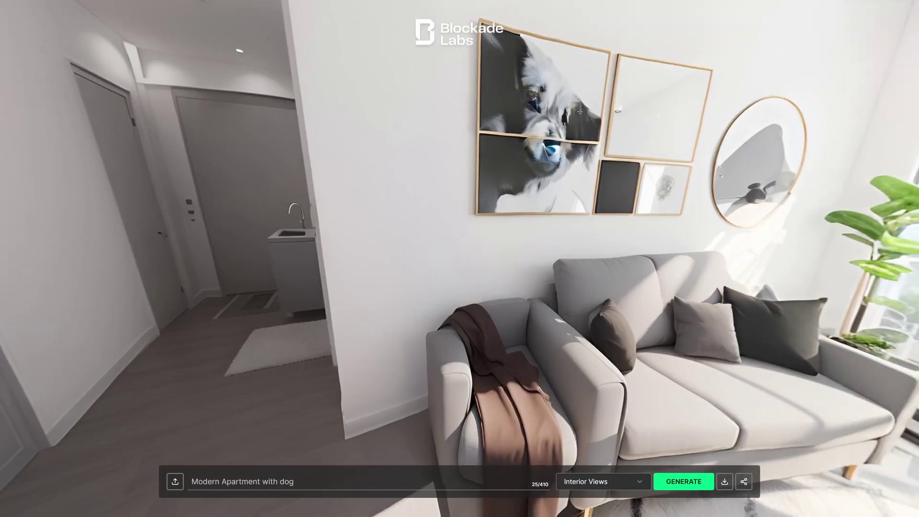
Look around the generated apartment skybox and download it as a JPEG image named "apartment" in the Downloads folder.
left_click_drag(579, 111, 447, 133)
scroll(448, 133, "up", 3)
scroll(447, 134, "down", 4)
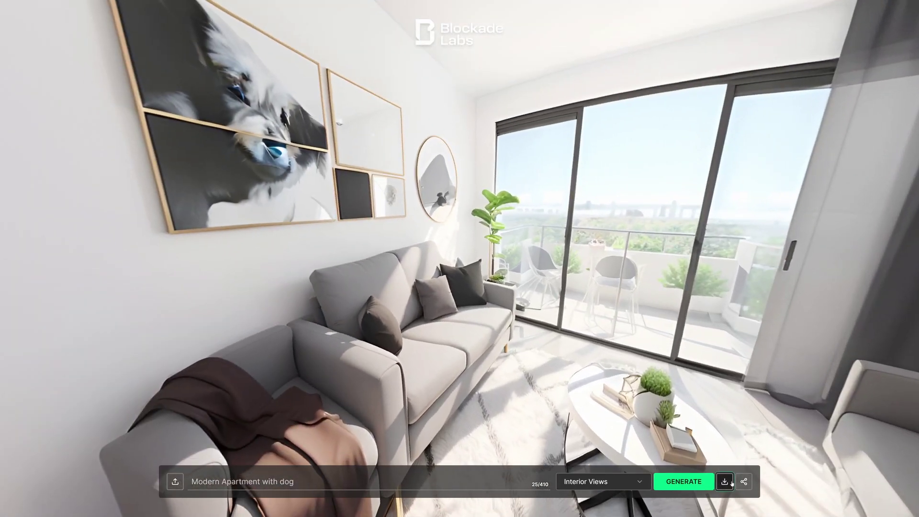
left_click(724, 481)
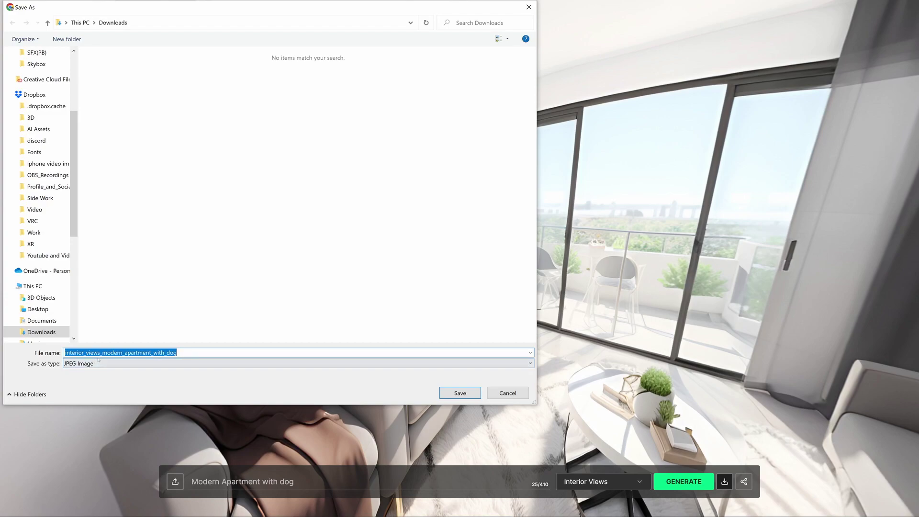
type("apartment")
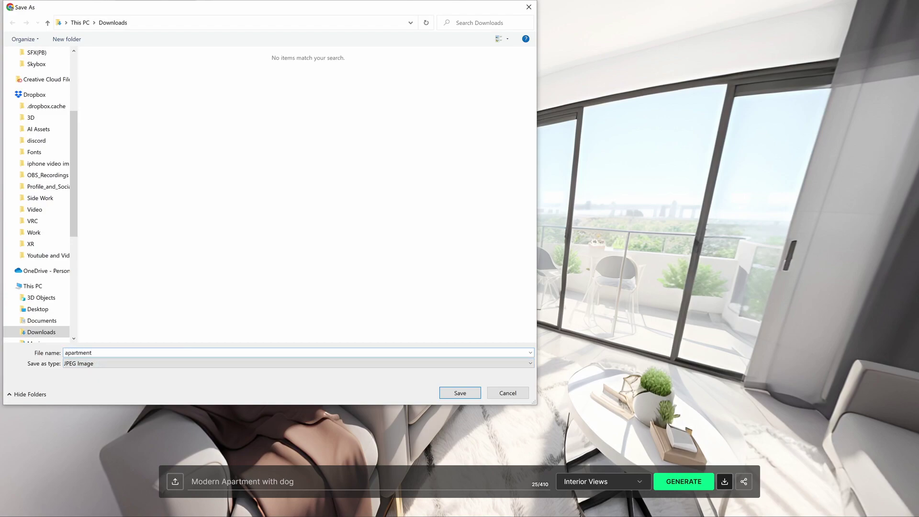
left_click(460, 393)
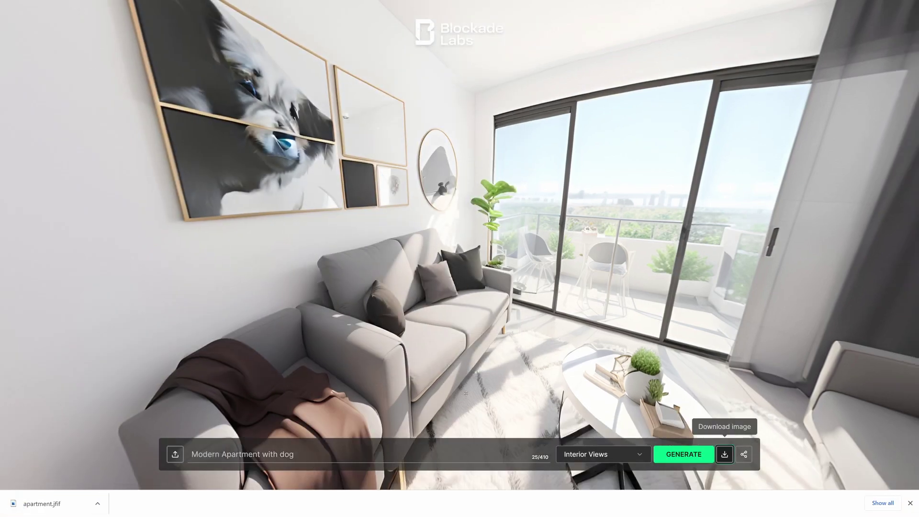
Change the skybox generation style to Digital Painting.
triple_click(304, 454)
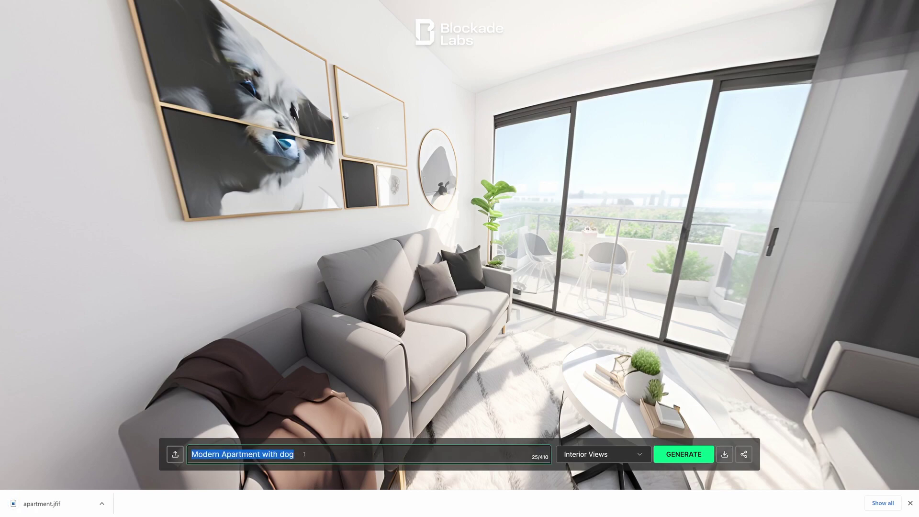
left_click(618, 457)
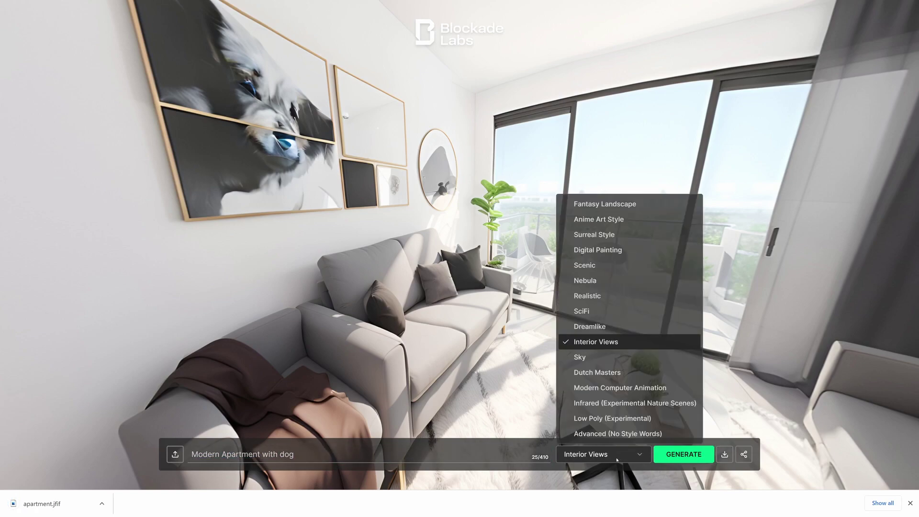
left_click(614, 250)
Replace the prompt with "magical forest" and generate the new skybox.
triple_click(321, 455)
key("BackSpace")
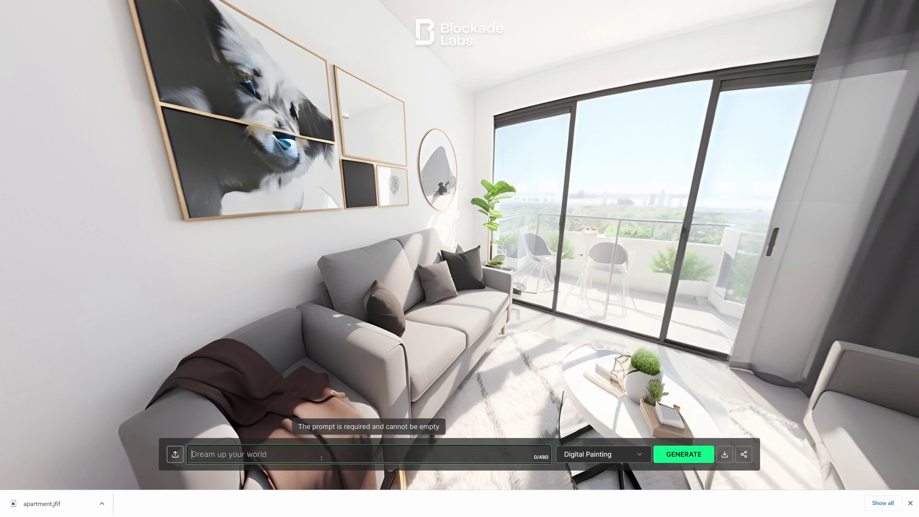
type("mgaic")
type("agica")
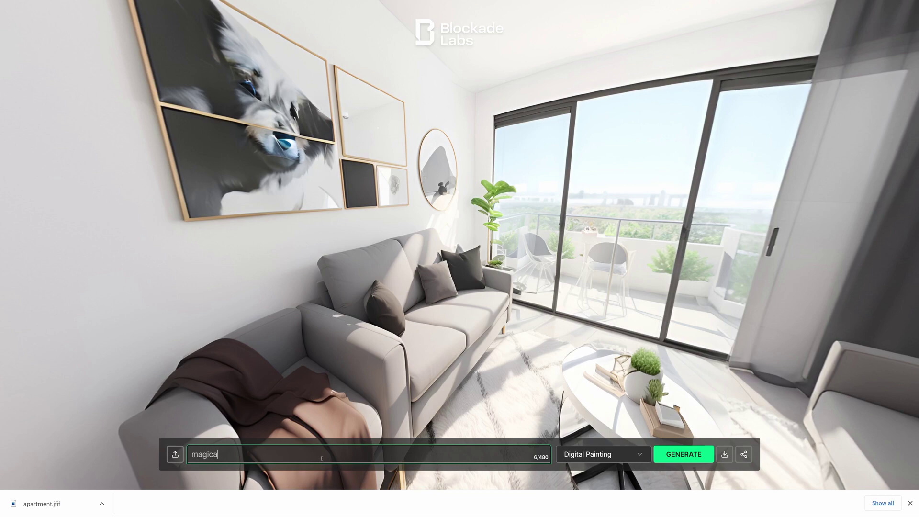
type("l forest")
key("Return")
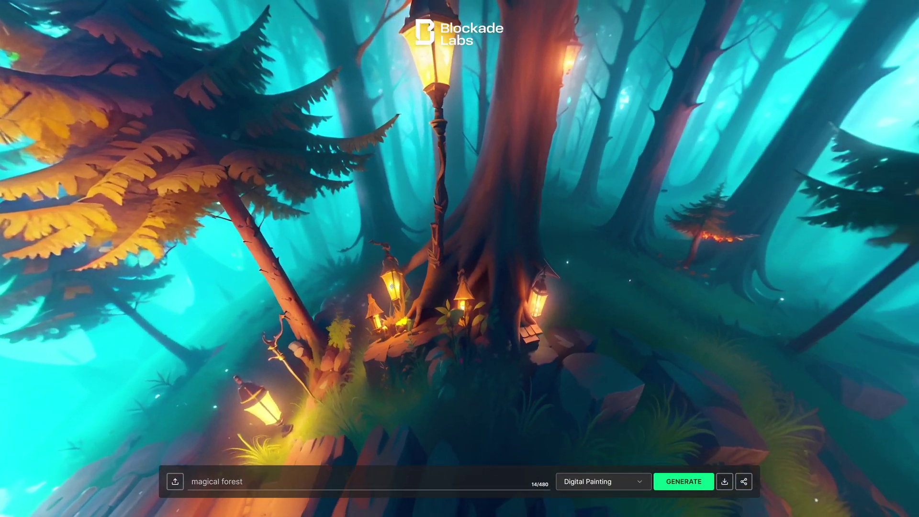
Look around the forest skybox, extend the prompt to "magical forest with dog" and generate it again.
left_click_drag(391, 286, 242, 273)
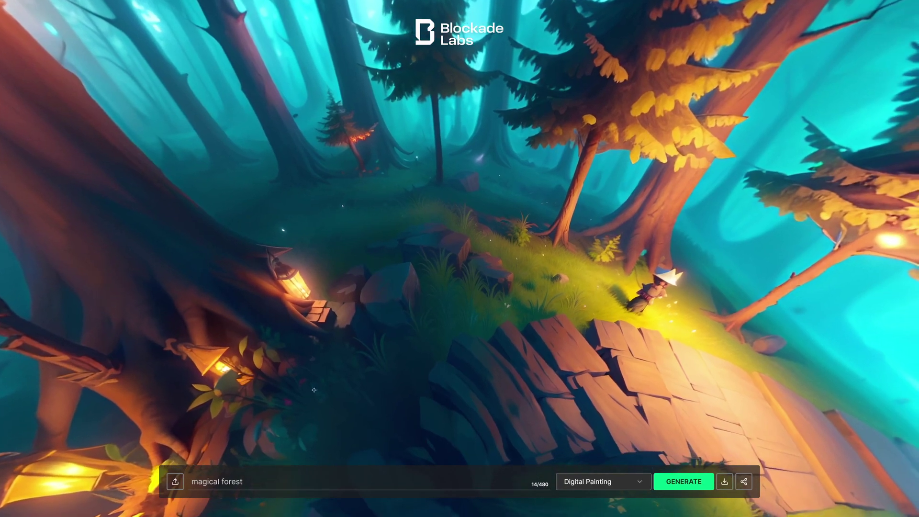
left_click(266, 481)
type("with dog")
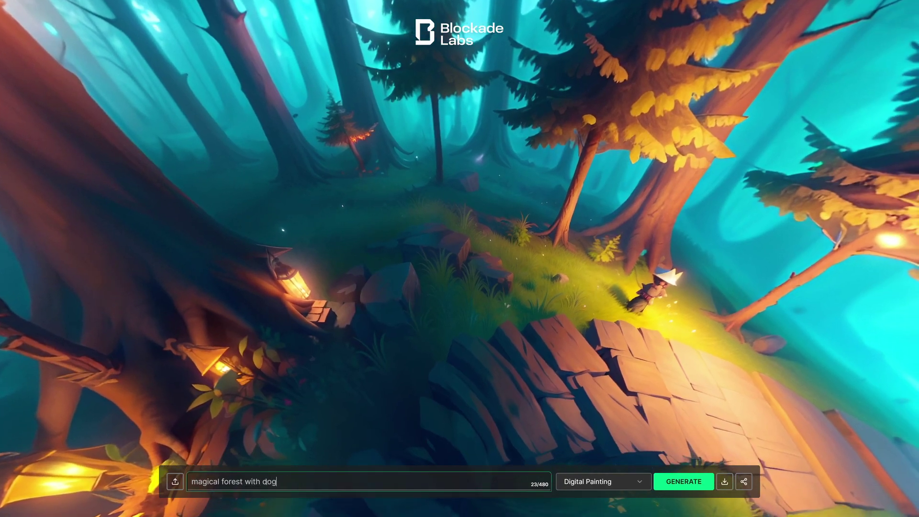
key("Return")
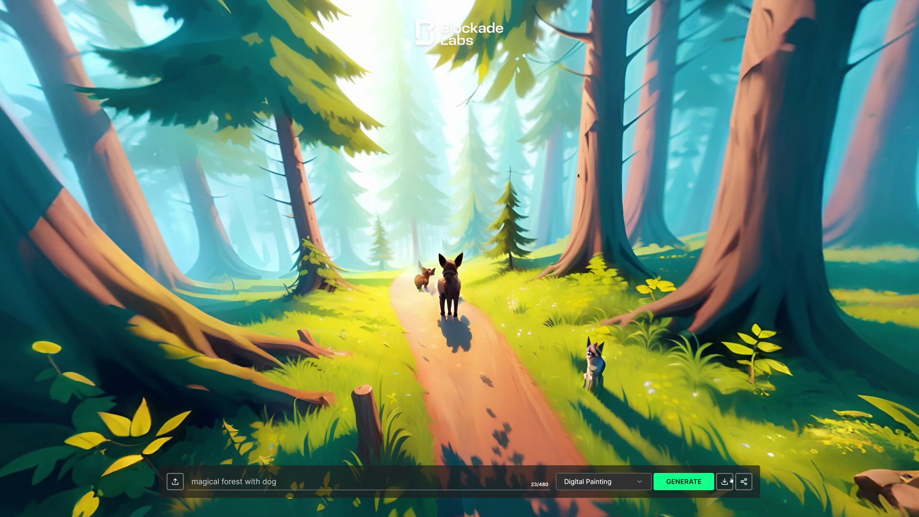
Download the forest skybox as a JPEG image named "forest" in the Downloads folder.
left_click(725, 482)
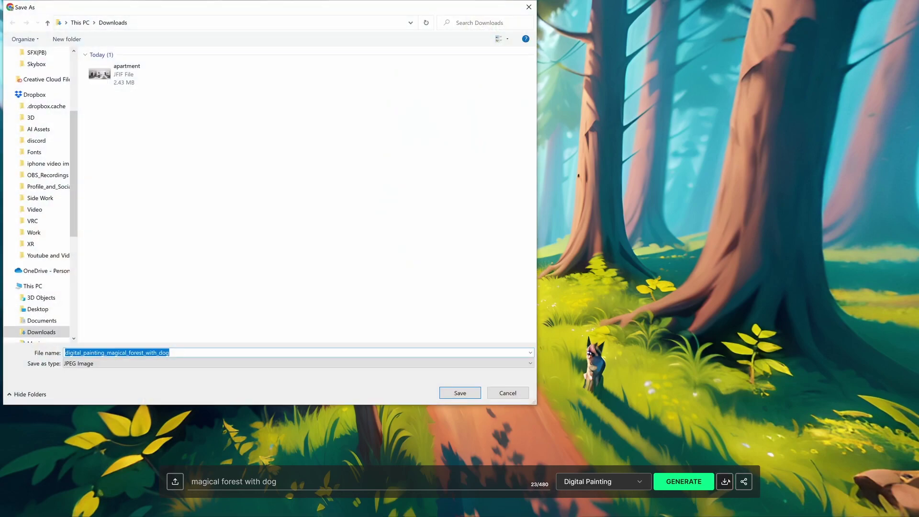
type("forest")
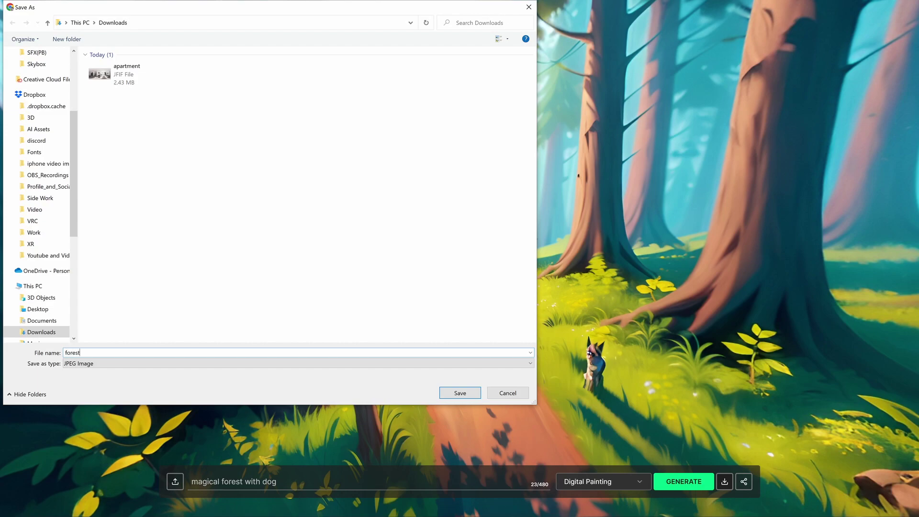
key("Return")
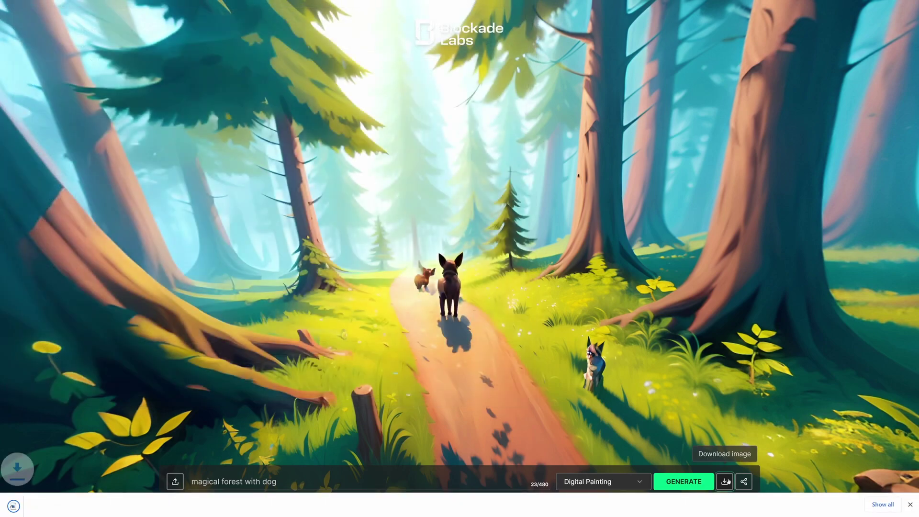
Show the downloaded forest image in its folder and check the file types of the forest and apartment images.
left_click(102, 504)
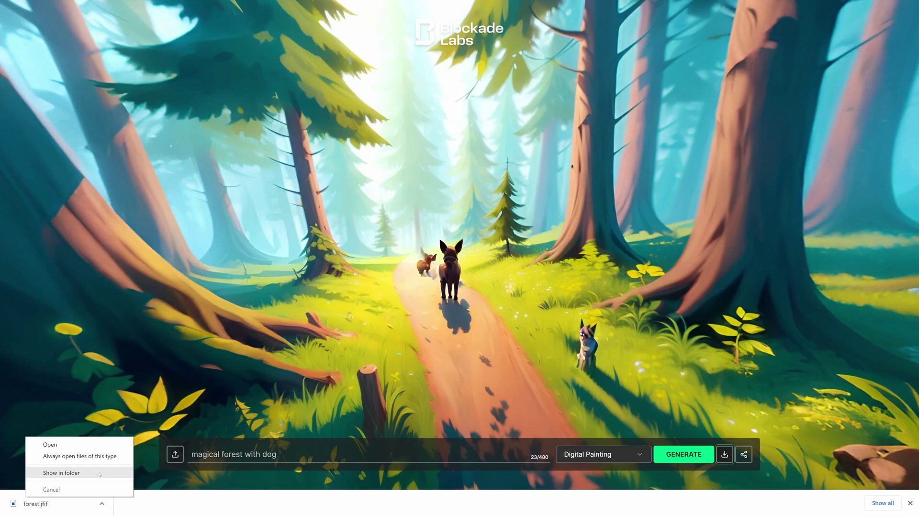
left_click(62, 473)
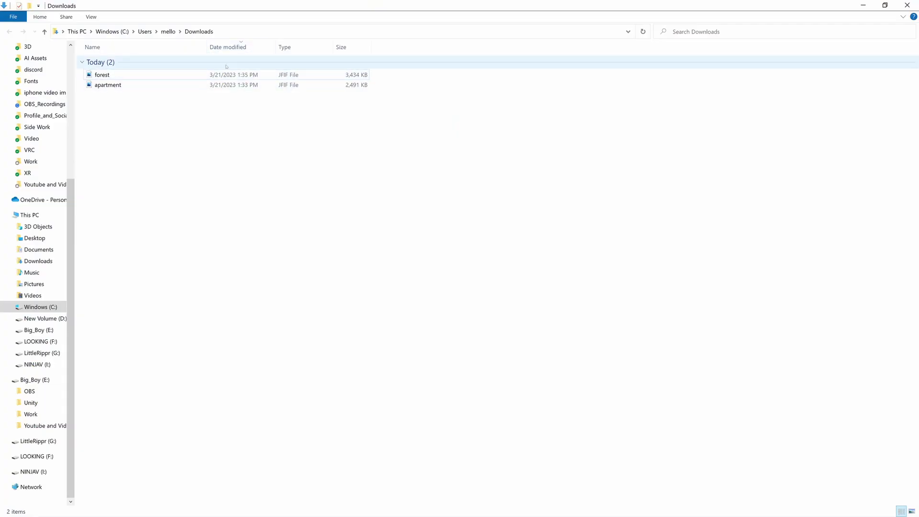
left_click(277, 77)
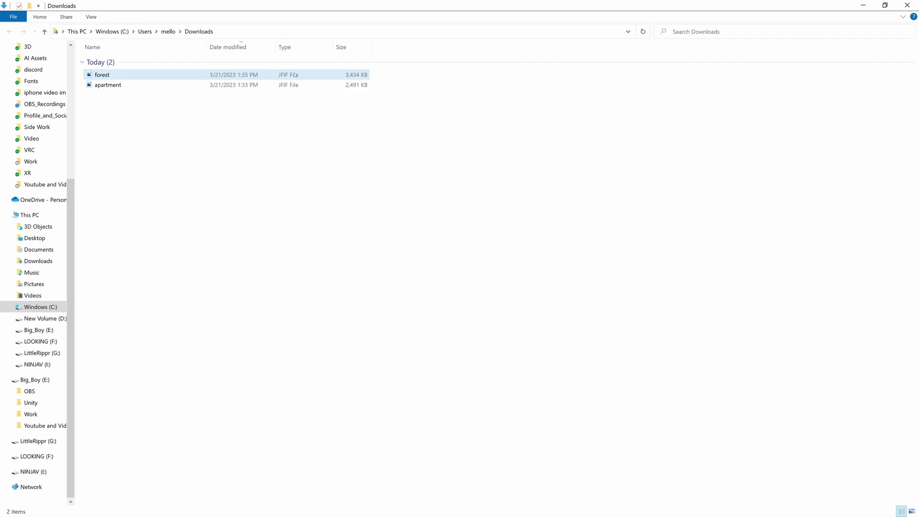
left_click(338, 85)
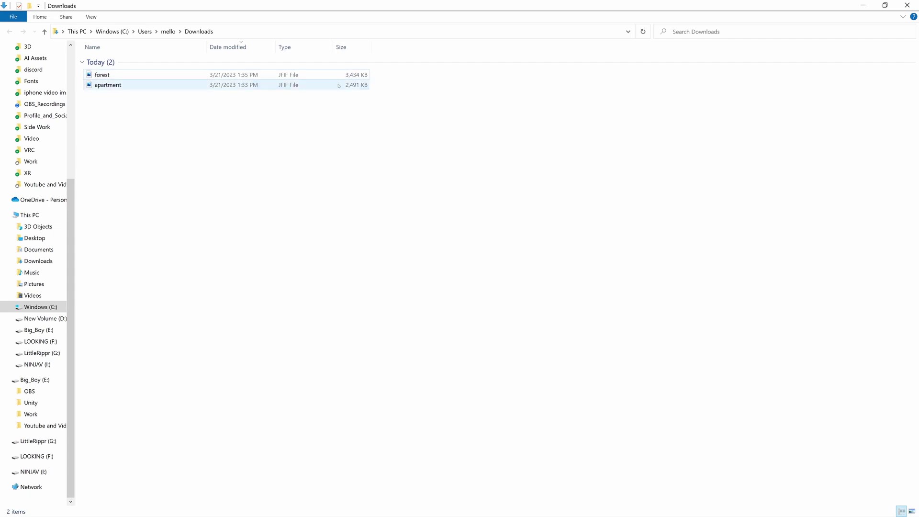
left_click(280, 80)
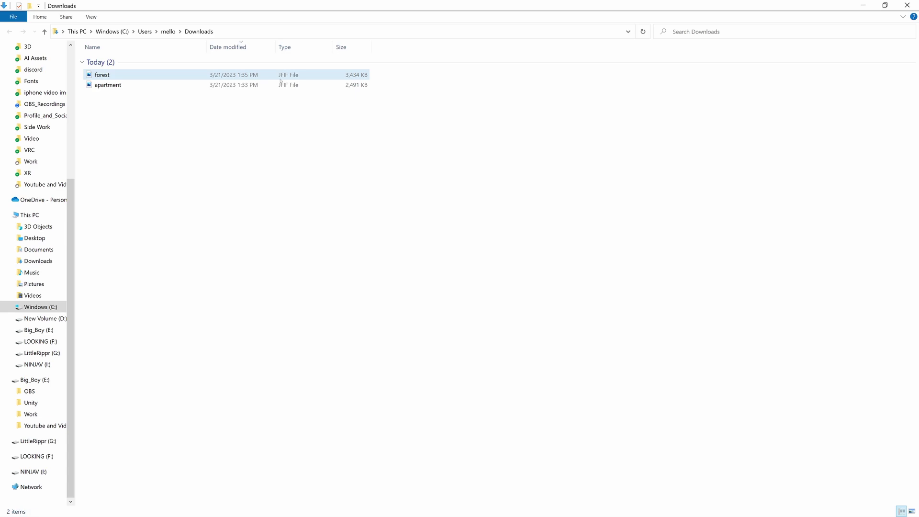
Open the forest image from the Downloads folder for editing in Paint 3D.
left_click(128, 77)
right_click(128, 78)
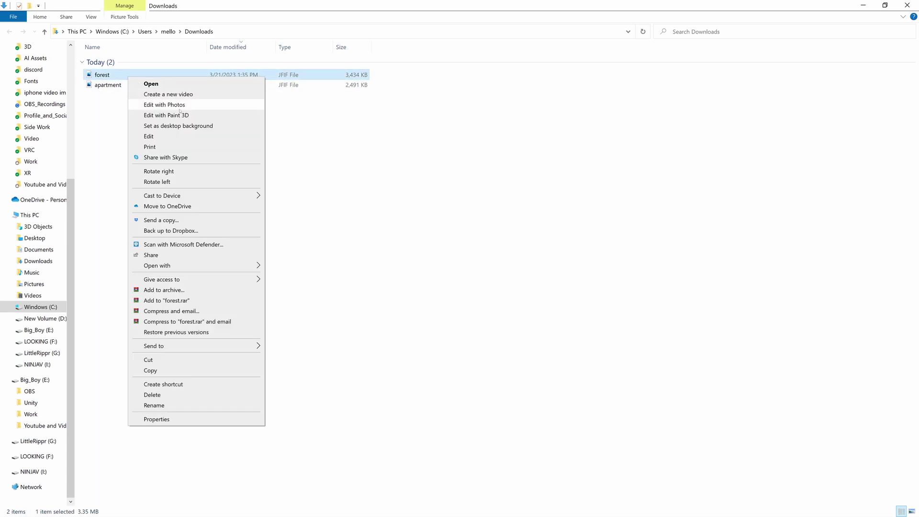
left_click(203, 116)
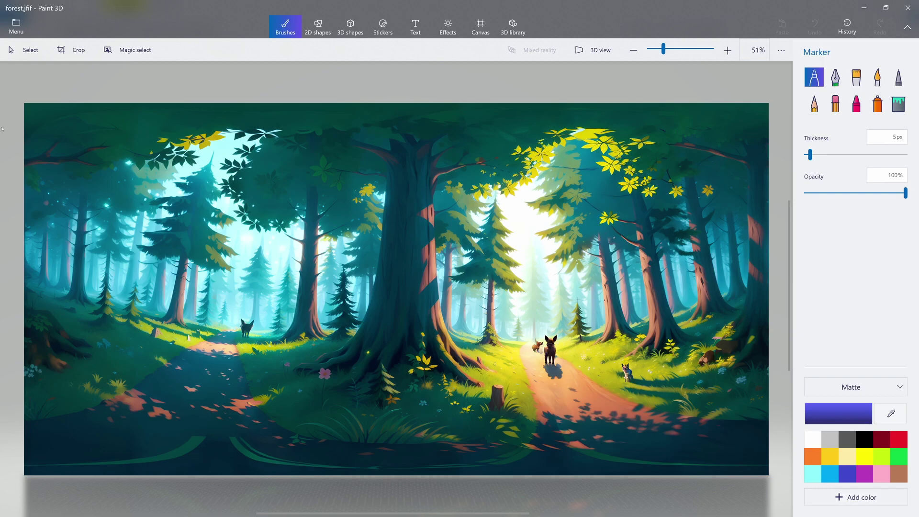
Save a JPEG copy of the forest image named "forest_1" in Downloads and close Paint 3D.
key("ctrl+s")
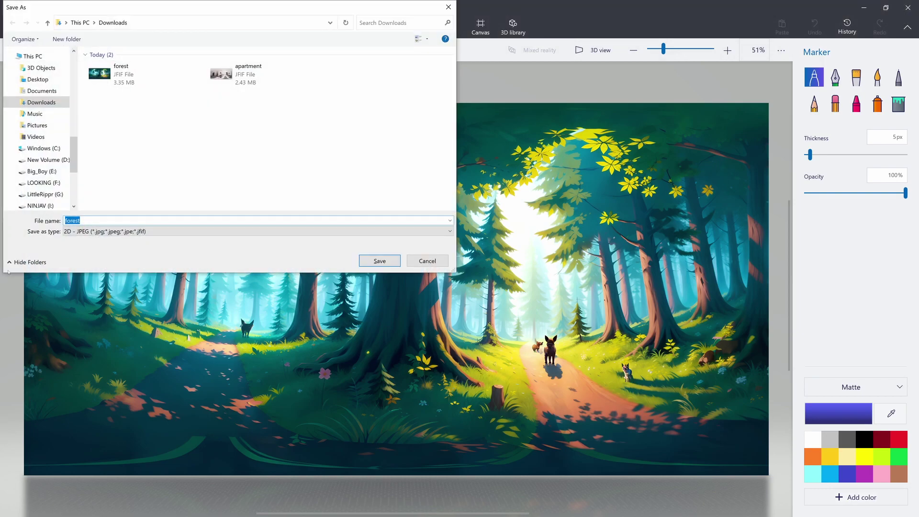
key("Right")
key("Return")
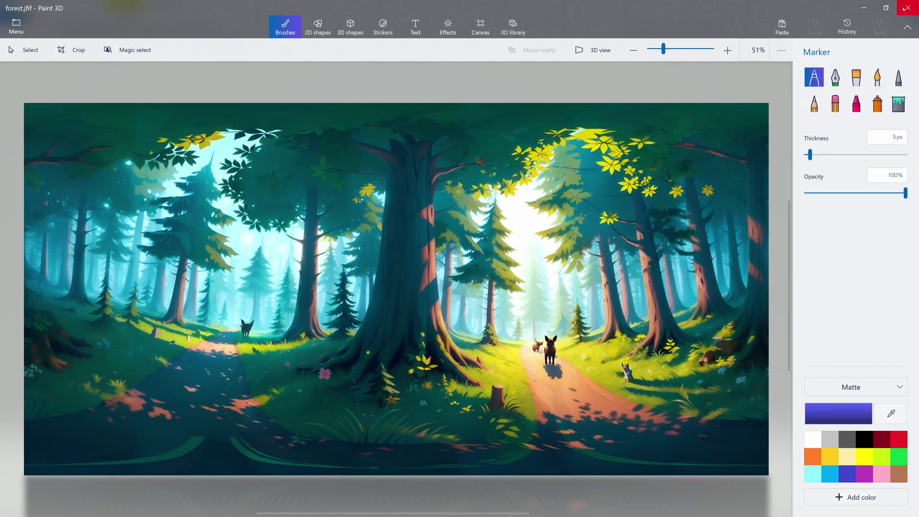
left_click(903, 8)
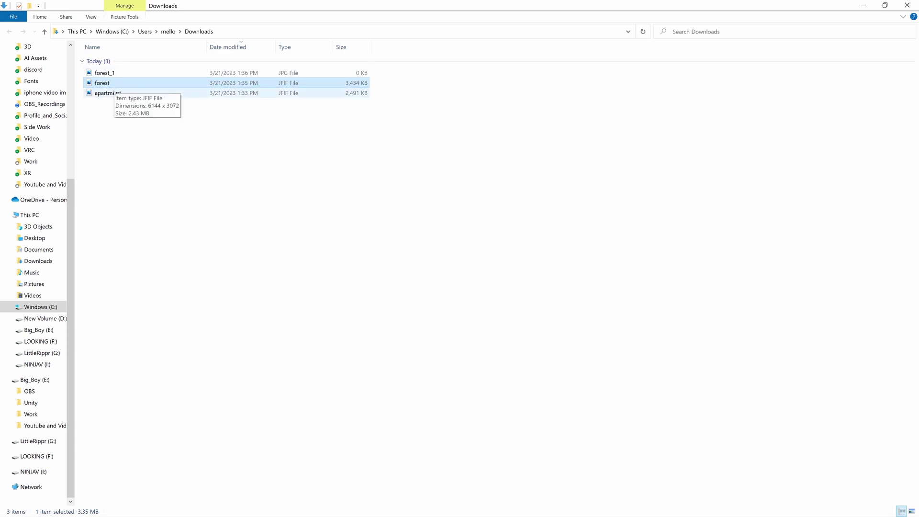
Open the apartment image from the Downloads folder for editing in Paint 3D.
left_click(114, 94)
right_click(124, 95)
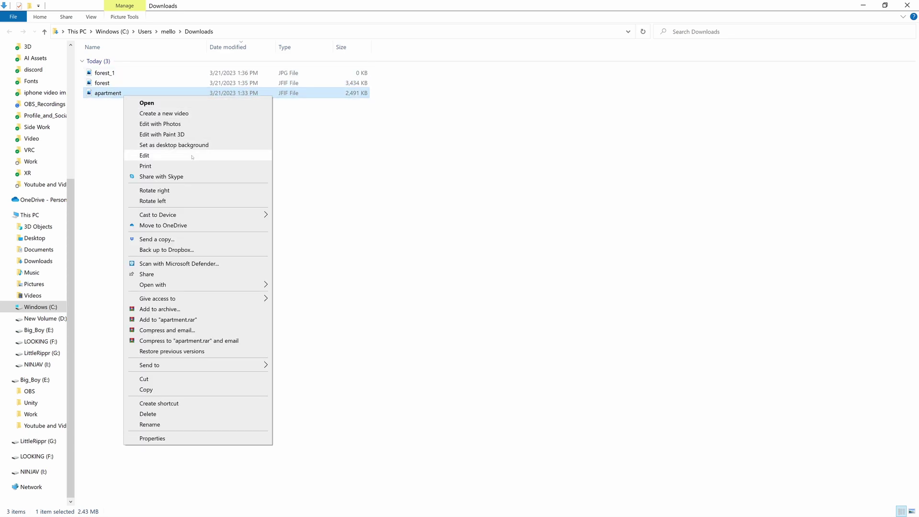
left_click(205, 134)
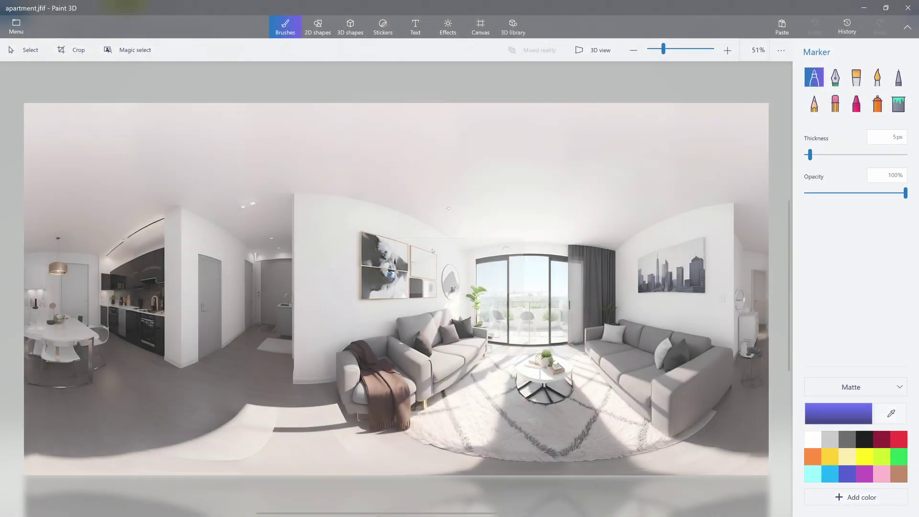
Save a JPEG copy of the apartment image named "apartment_1" in Downloads and close Paint 3D.
key("ctrl+s")
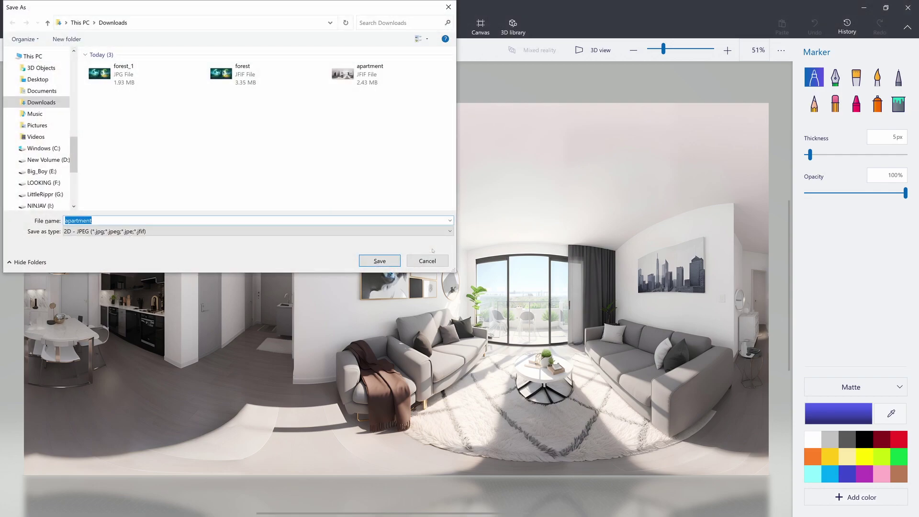
key("End")
key("Return")
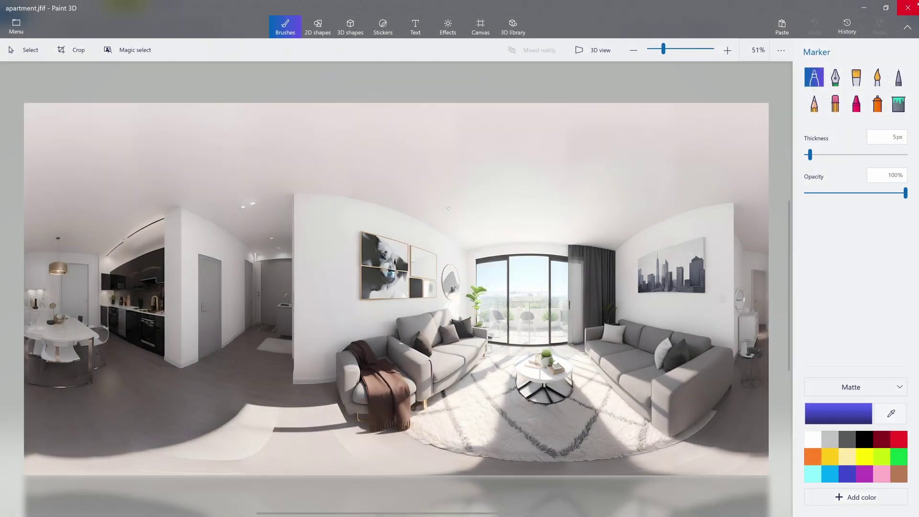
left_click(912, 6)
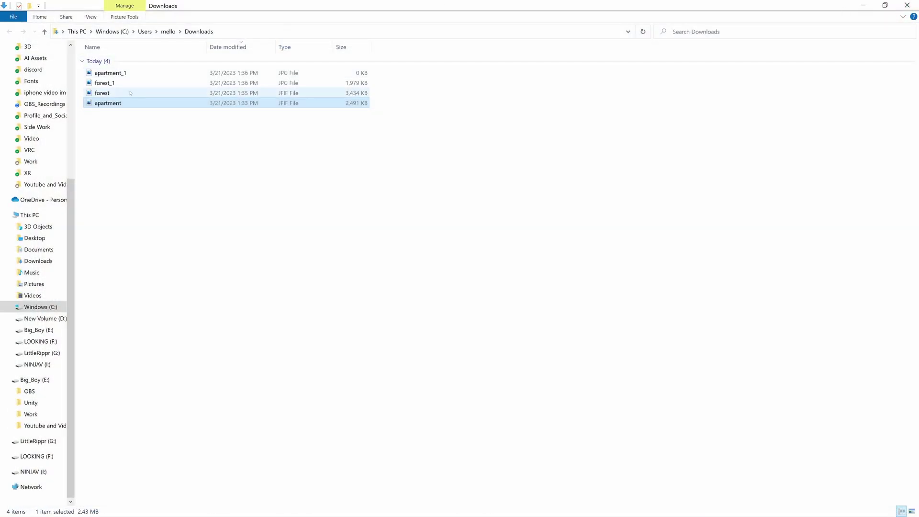
Delete the original "forest" and "apartment" JFIF files from the Downloads folder.
left_click(130, 93)
left_click(130, 103, "ctrl")
right_click(130, 104)
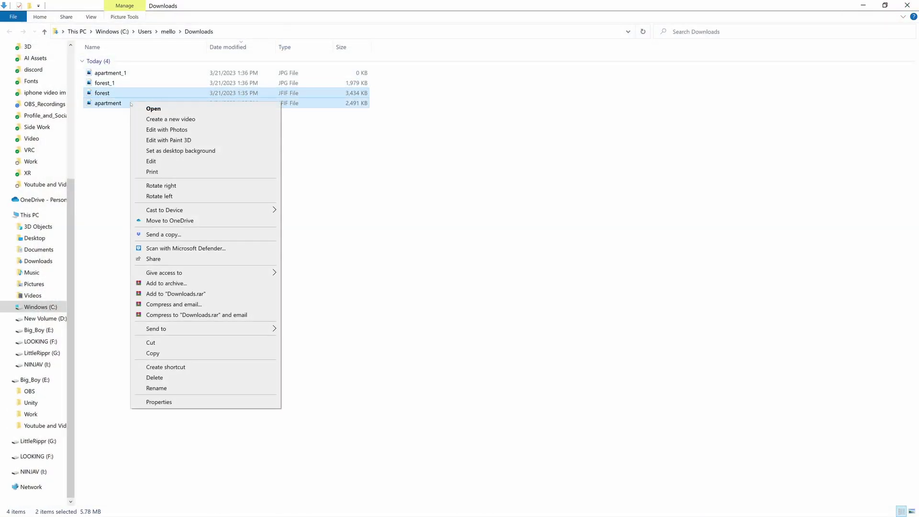
left_click(165, 378)
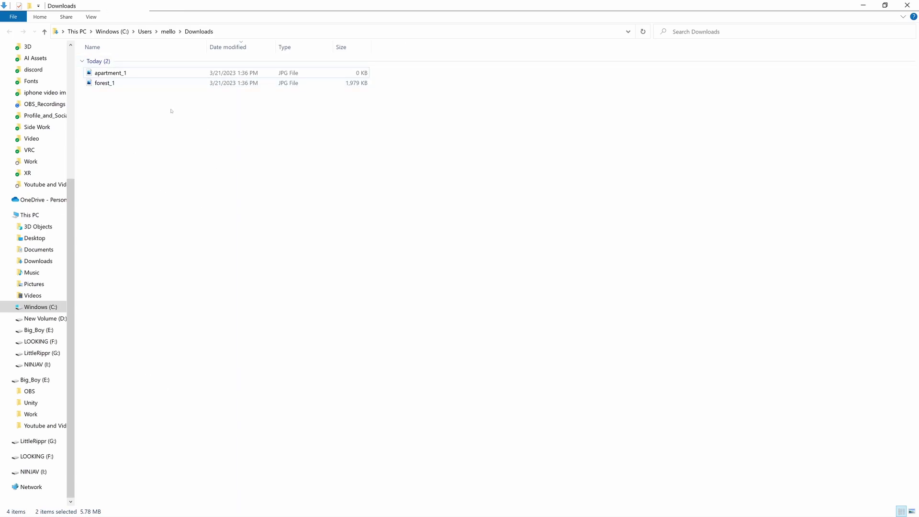
left_click(138, 72)
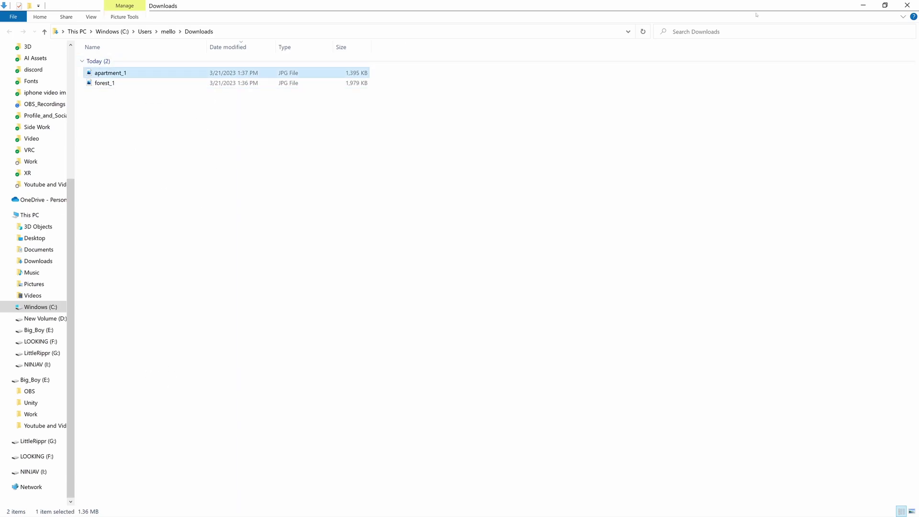
Switch to the "Spherical Map Box" 3D scene and place a human model at the origin.
left_click_drag(708, 8, 689, 194)
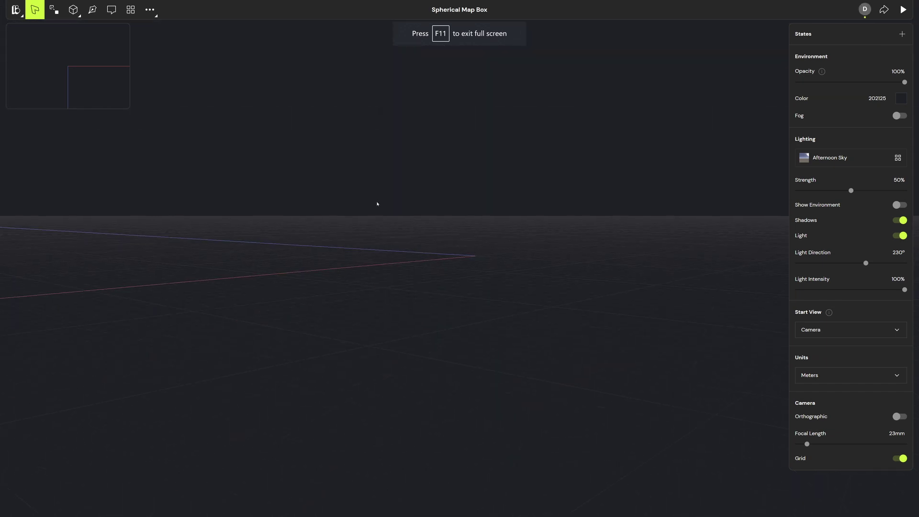
middle_click_drag(483, 229, 547, 229)
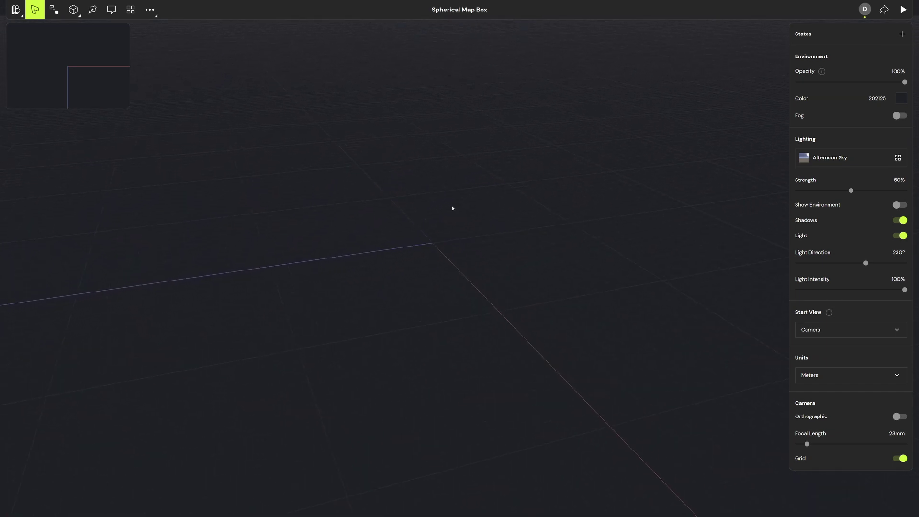
type("human")
key("space")
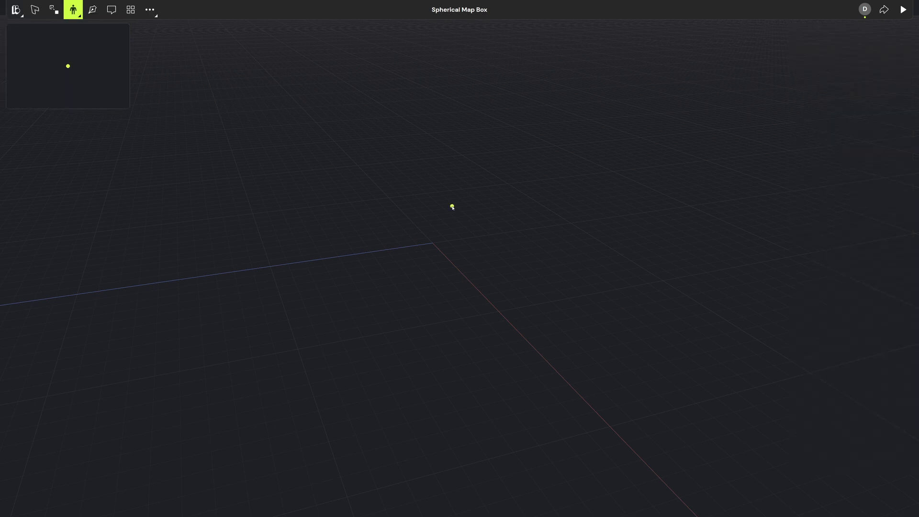
left_click(433, 244)
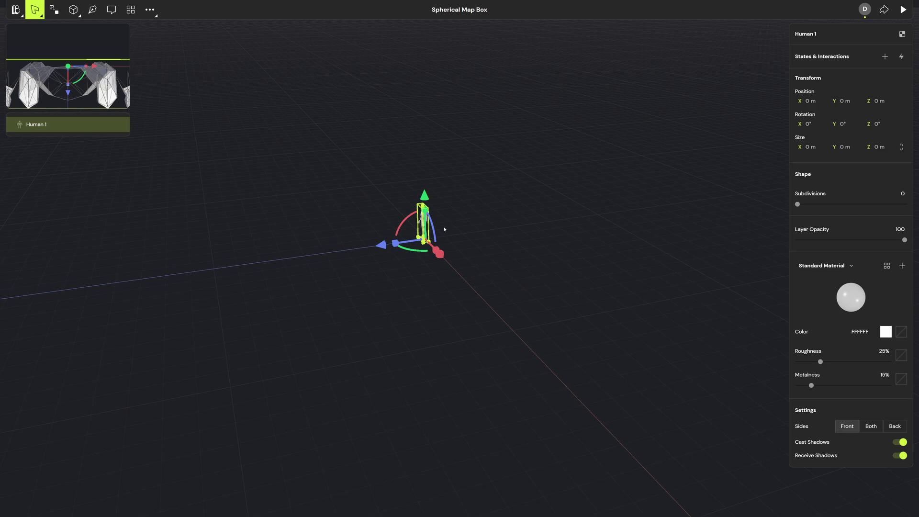
Add a 1 m sphere at the human model's feet.
key("f")
scroll(390, 232, "down", 10)
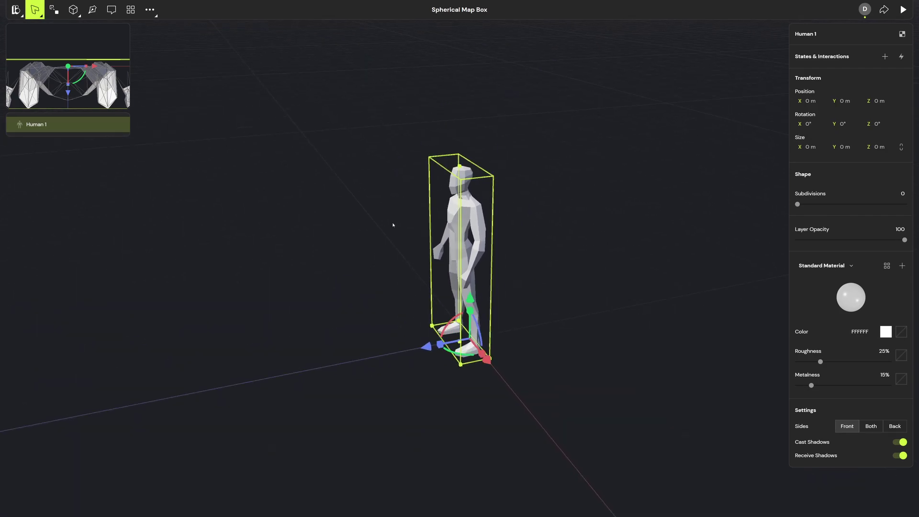
middle_click_drag(388, 229, 430, 232)
right_click_drag(430, 233, 393, 236)
key("ctrl+k")
type("sph")
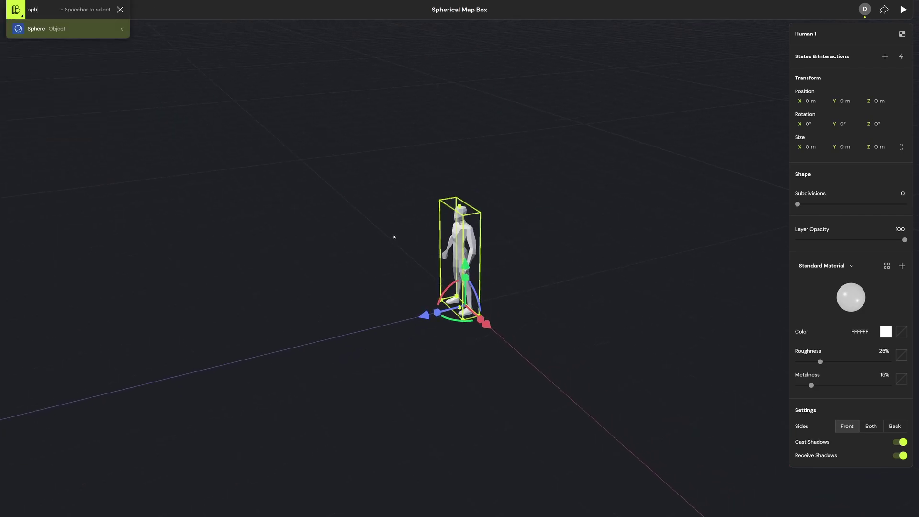
key("space")
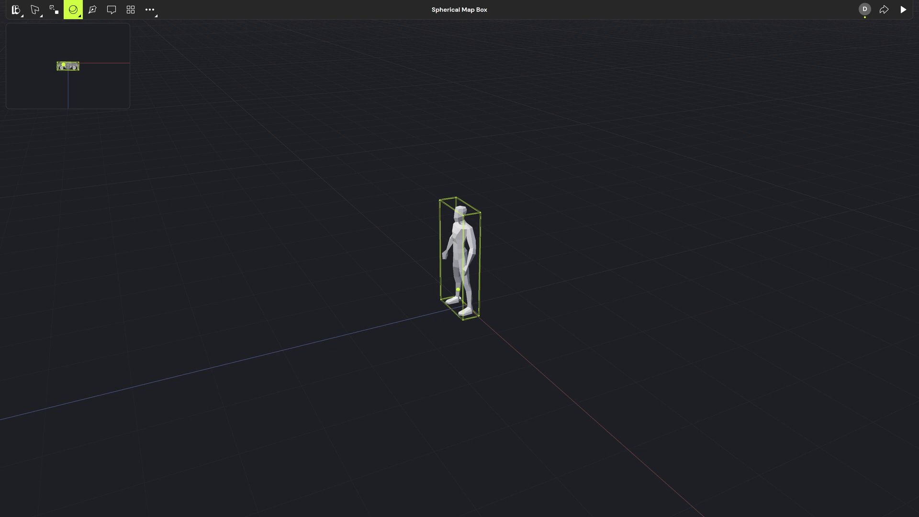
left_click(464, 305)
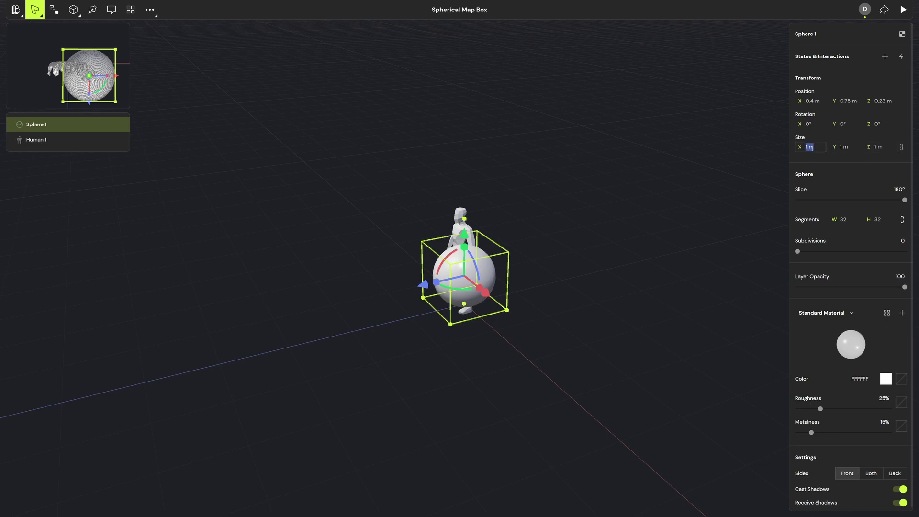
Resize the sphere to 6 m on all axes and rename it "Apartment".
type("6")
key("Tab")
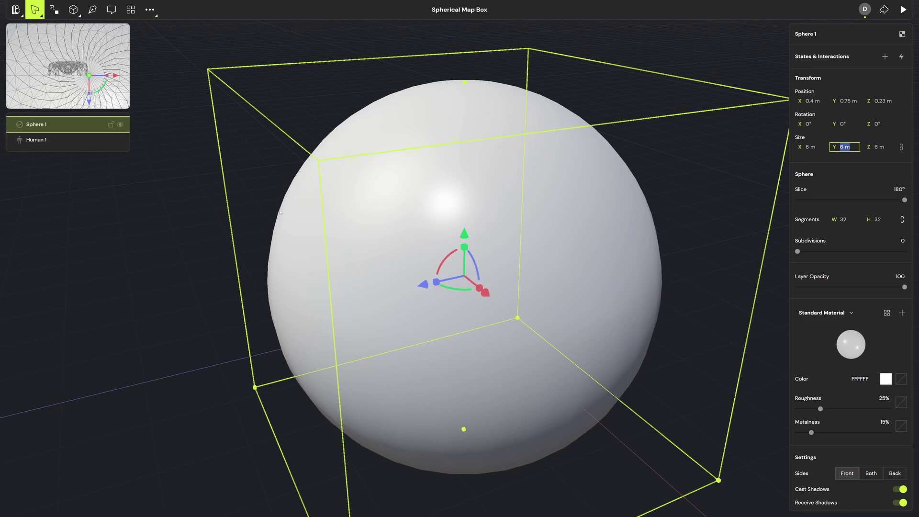
left_click(45, 124)
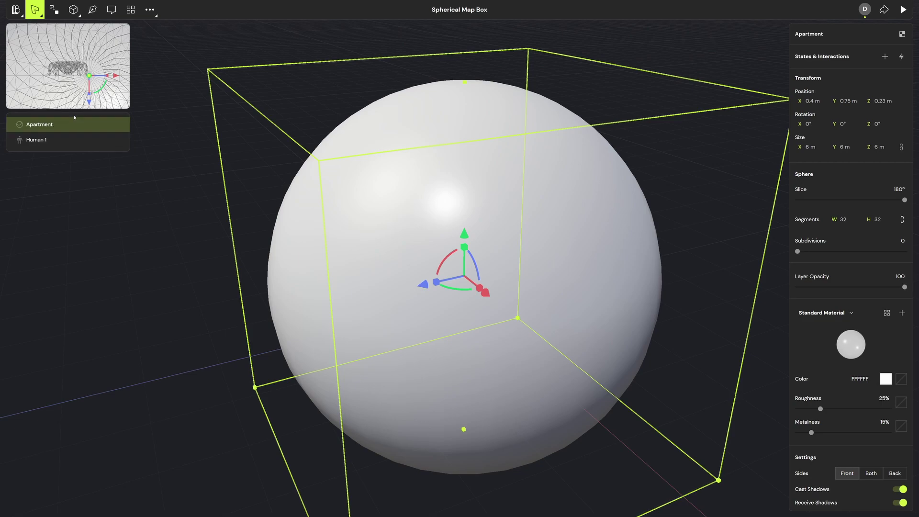
Duplicate the Apartment sphere as a hidden sphere named "Forest" with a size of 10 m on all axes.
key("ctrl+d")
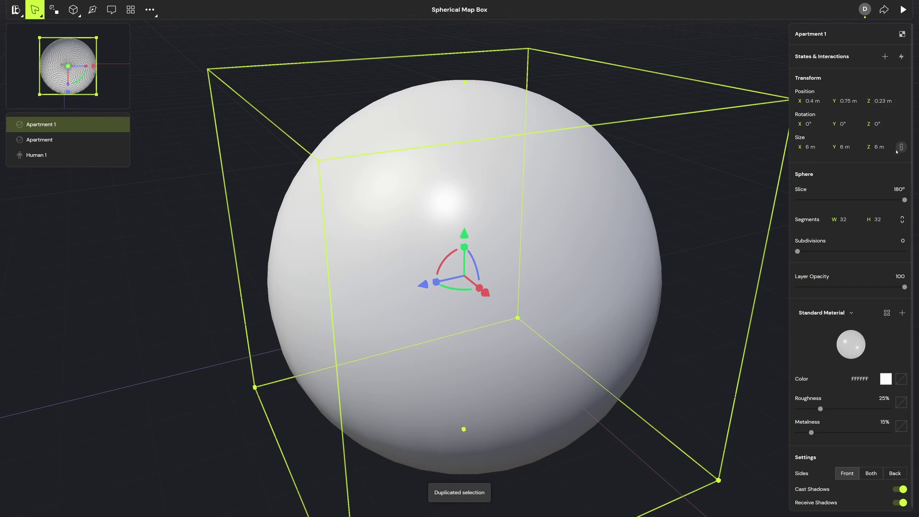
left_click(818, 148)
type("1")
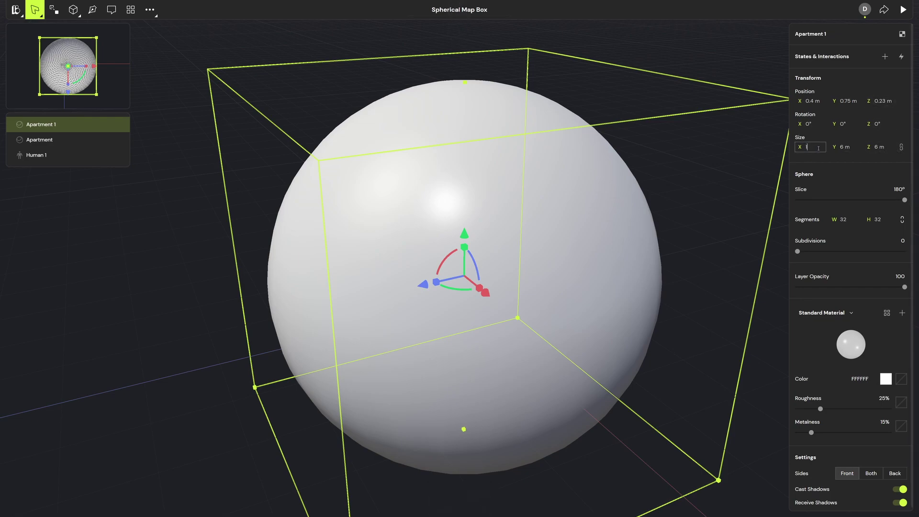
type("0")
key("Tab")
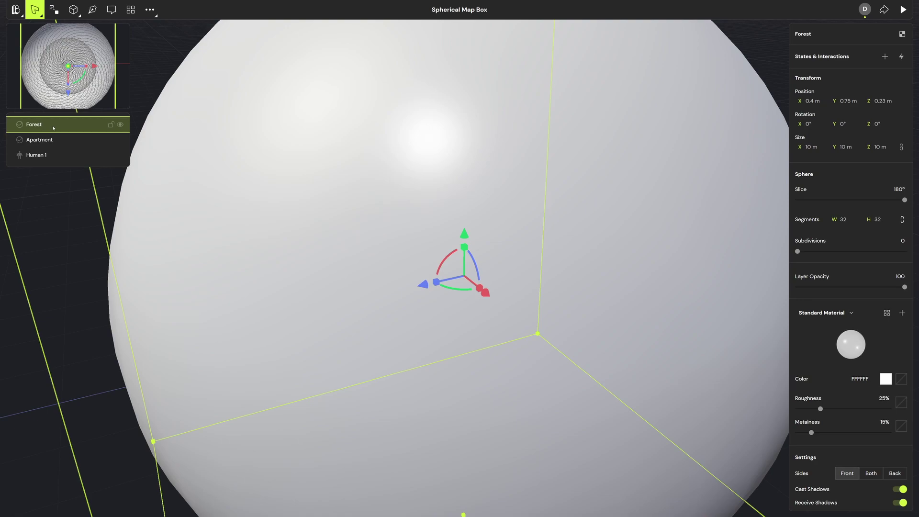
left_click(120, 124)
Upload the "apartment_1" image from Downloads as the color texture of the Apartment sphere.
left_click(77, 140)
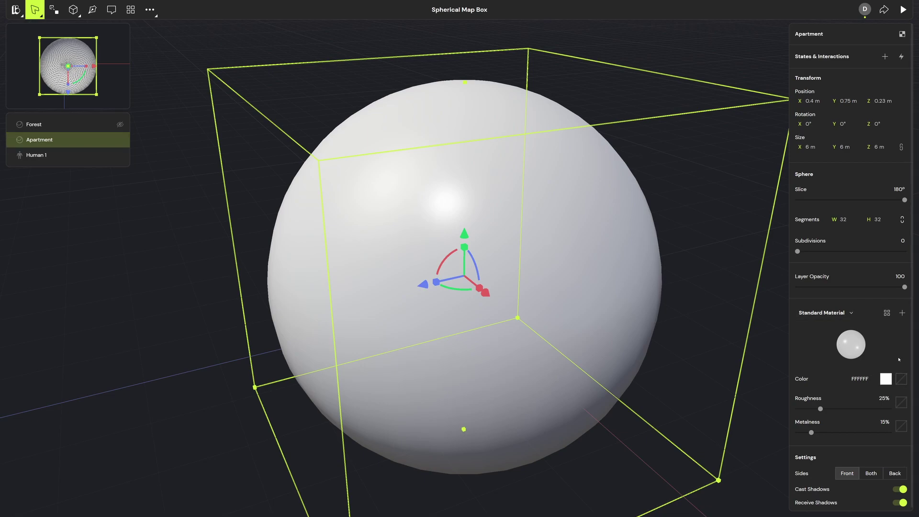
left_click(901, 379)
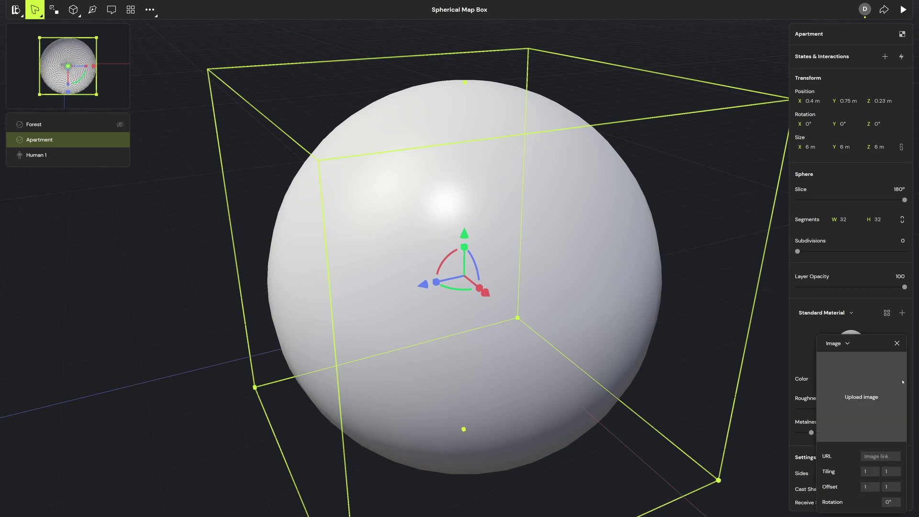
left_click(868, 396)
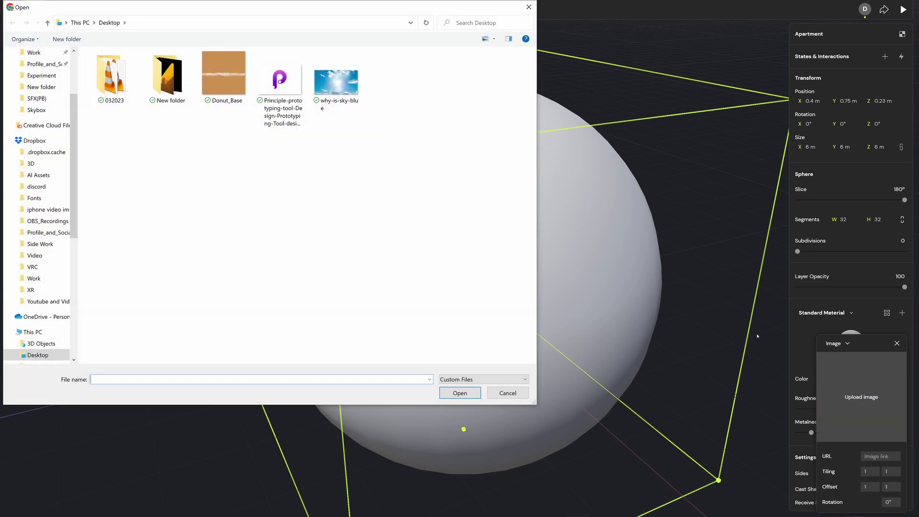
scroll(34, 163, "up", 3)
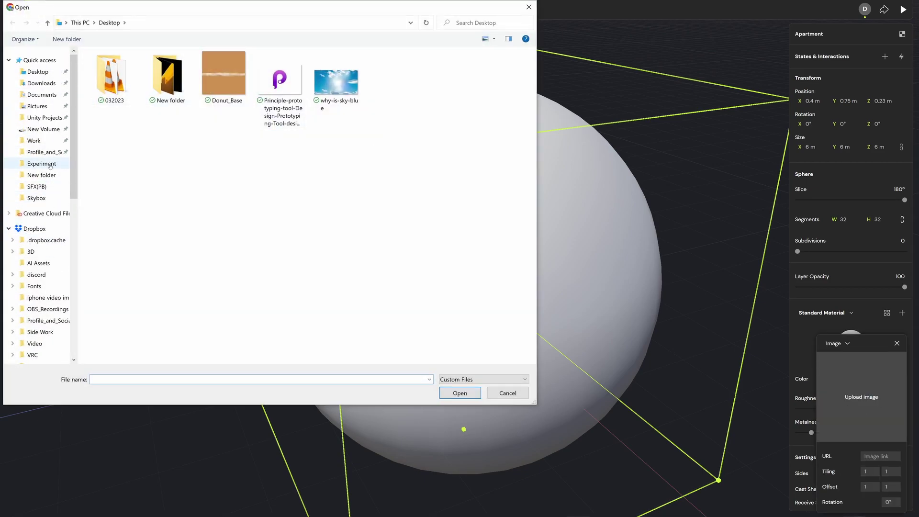
left_click(41, 83)
double_click(115, 74)
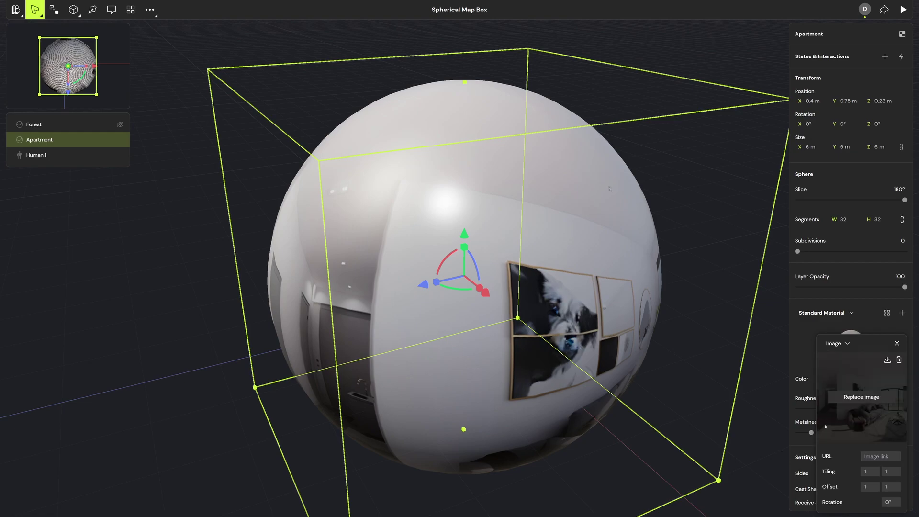
left_click(896, 343)
Set the Apartment sphere's material to render only on its back side.
scroll(537, 300, "down", 1)
left_click_drag(537, 300, 435, 198)
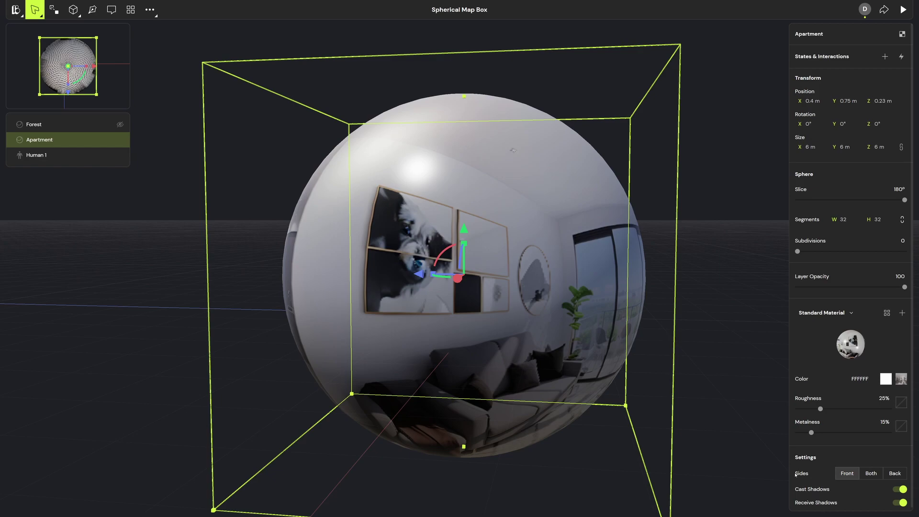
left_click(892, 474)
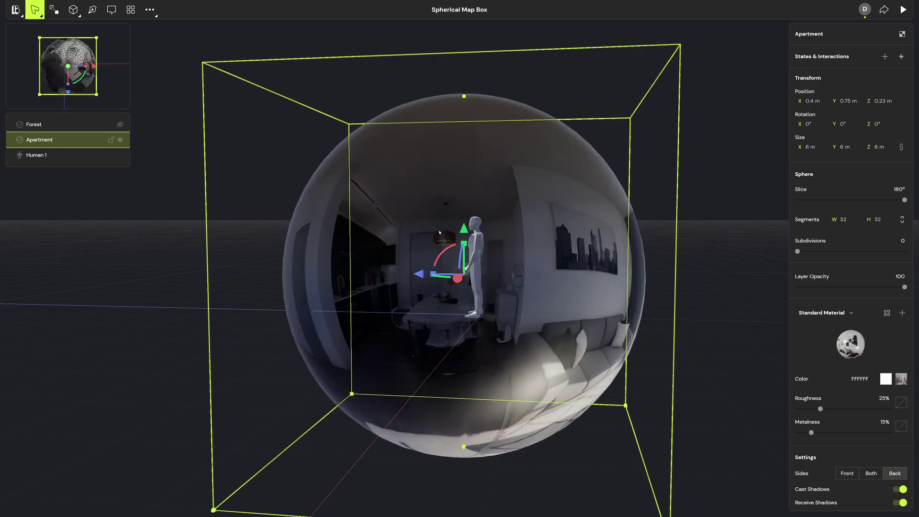
Raise the Apartment sphere to a Y position of about 2.86 m so the human stands on its floor.
middle_click_drag(625, 165, 642, 199)
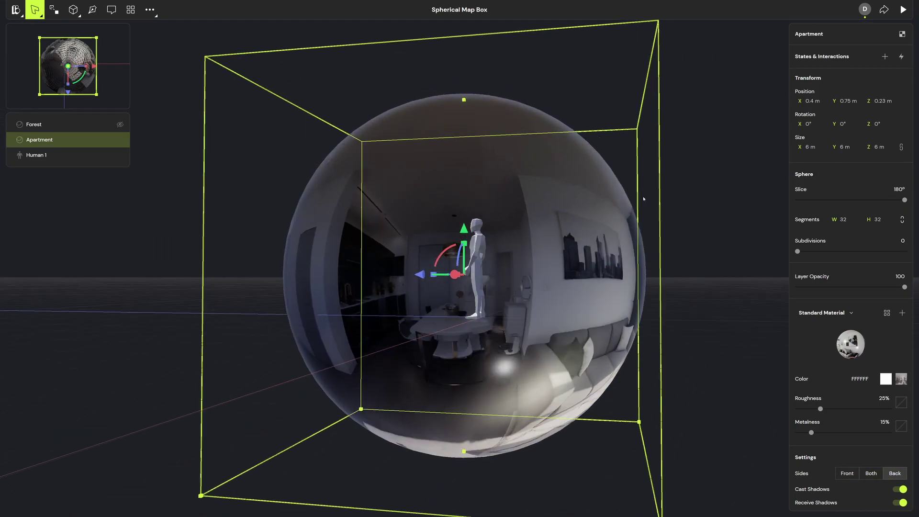
left_click_drag(463, 227, 518, 109)
middle_click_drag(518, 134, 518, 197)
right_click_drag(518, 196, 429, 292)
scroll(501, 293, "up", 10)
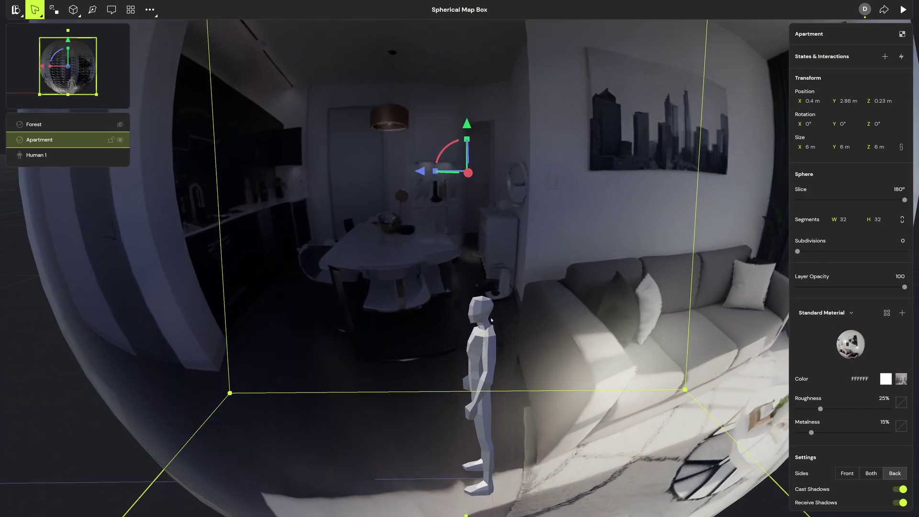
Add a camera to the scene that looks at the human model from behind.
left_click(491, 320)
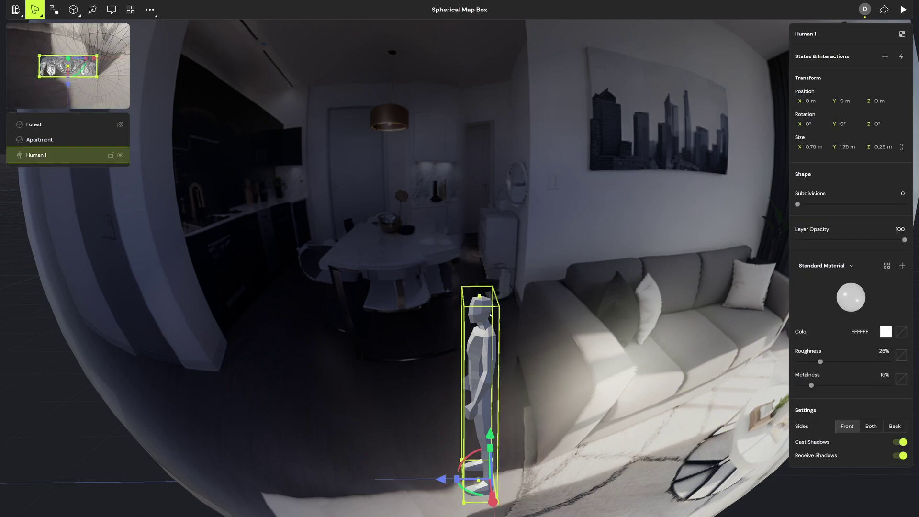
key("f")
right_click_drag(498, 314, 257, 260)
key("ctrl+/")
type("cam")
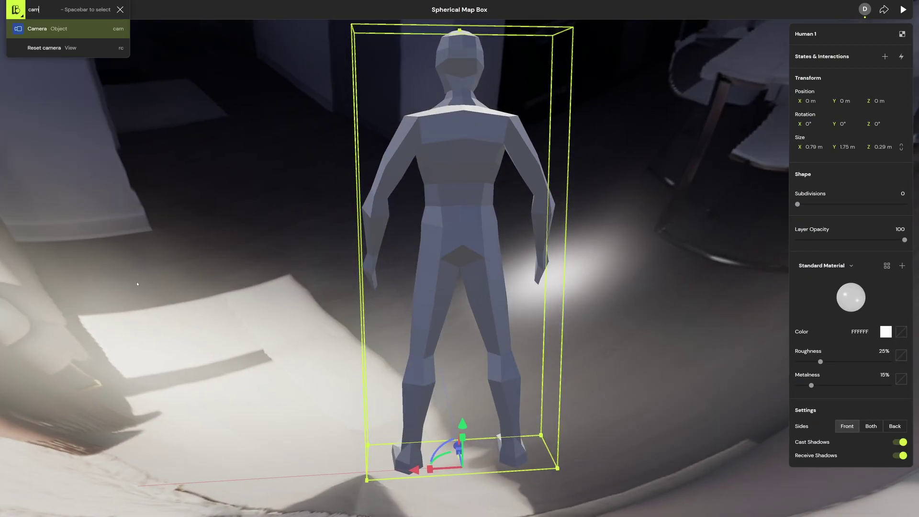
key("Return")
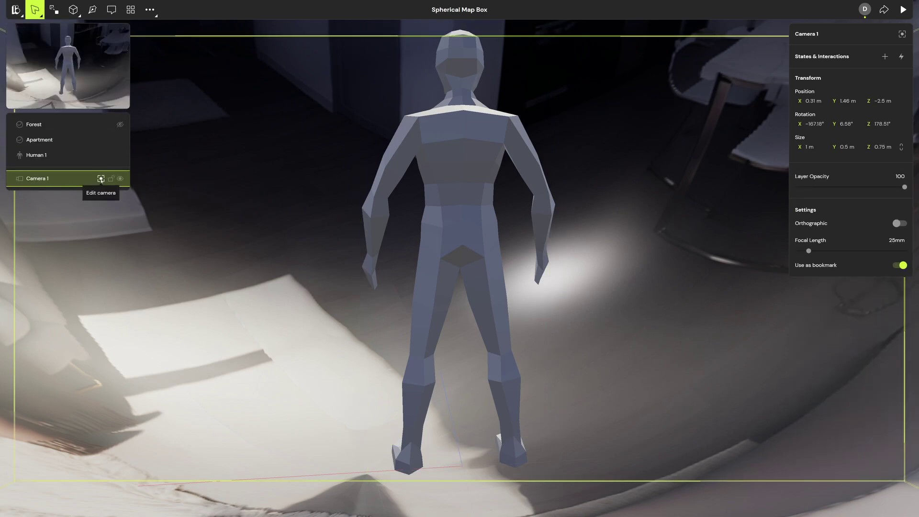
Edit the camera's view to frame the human's upper body from behind, at about X 0.09, Y 2.01, Z -2.08 m.
left_click(101, 179)
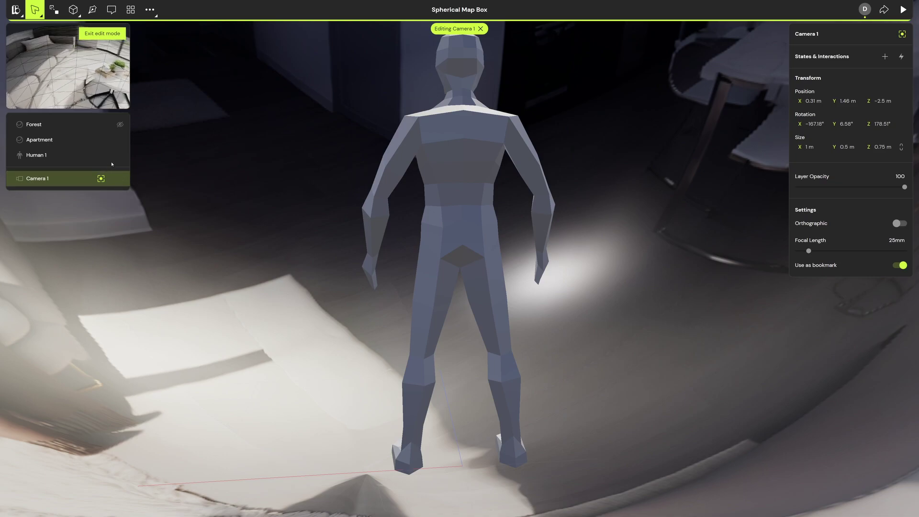
middle_click_drag(522, 247, 511, 355)
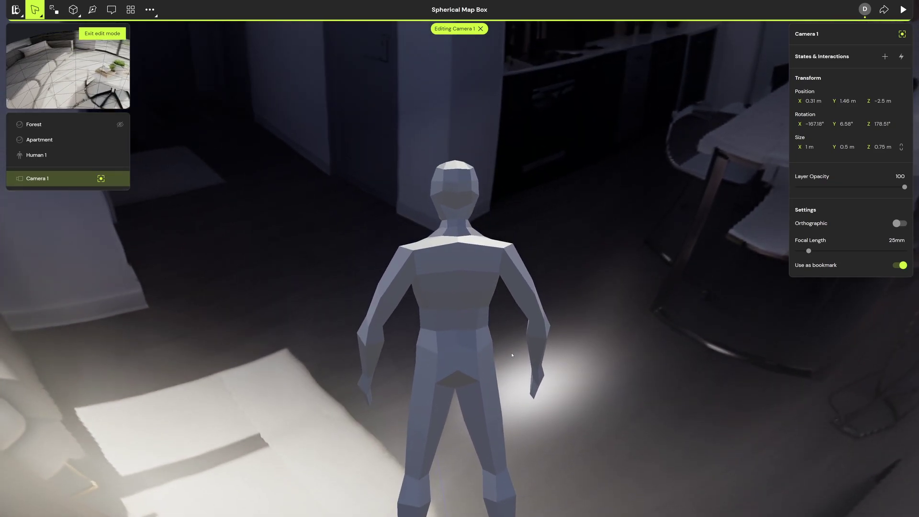
right_click_drag(511, 355, 597, 320)
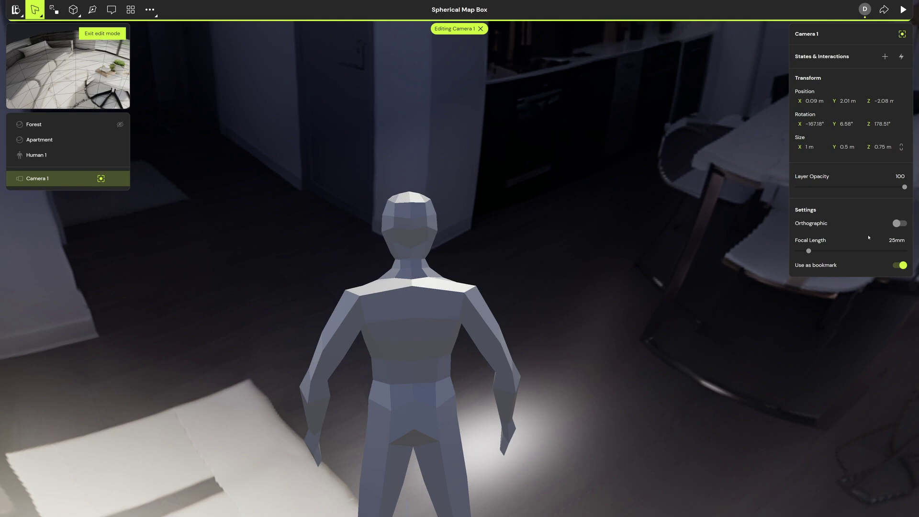
left_click(100, 178)
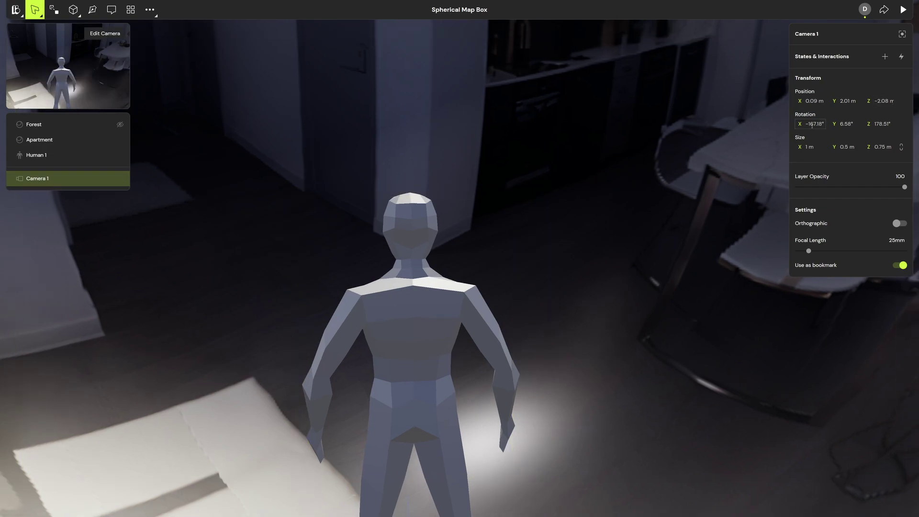
scroll(644, 155, "down", 8)
left_click(737, 352)
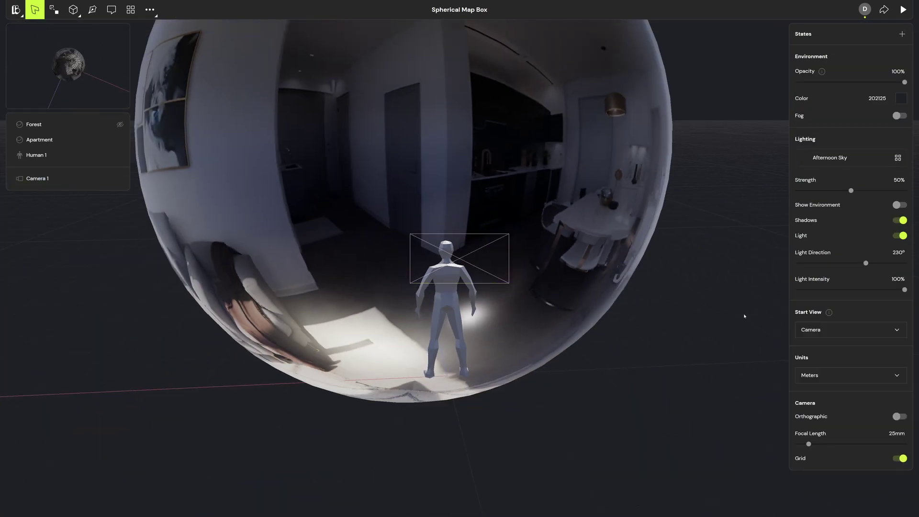
Set the scene's start view to Camera 1.
left_click(847, 330)
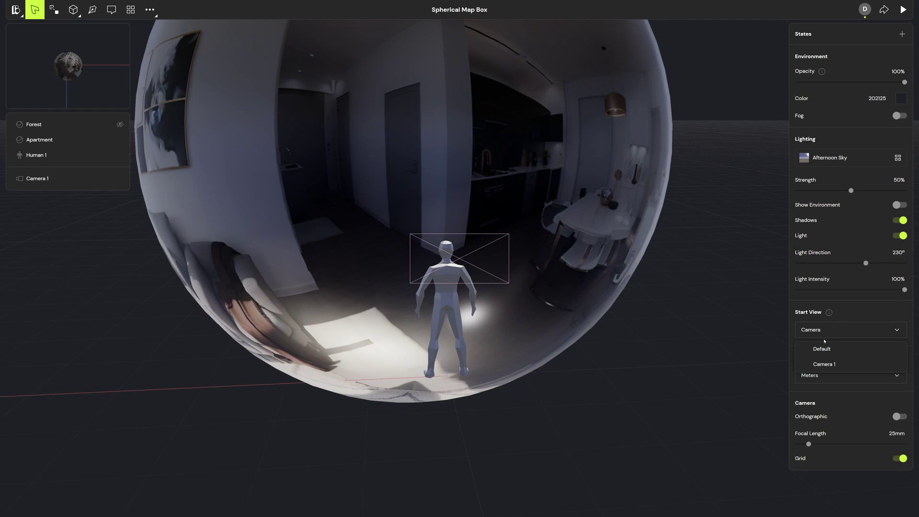
left_click(839, 366)
Unhide the Forest sphere and raise it to a Y position of about 4.61 m.
left_click(72, 124)
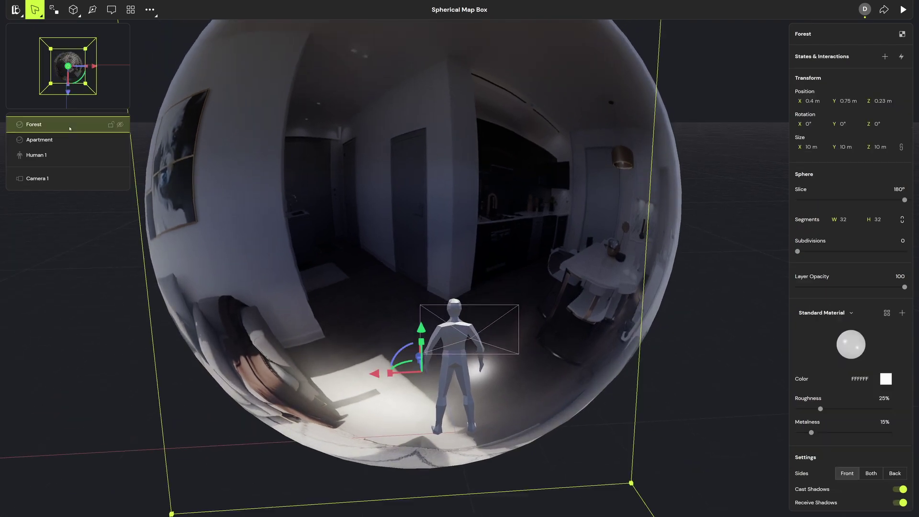
left_click(120, 126)
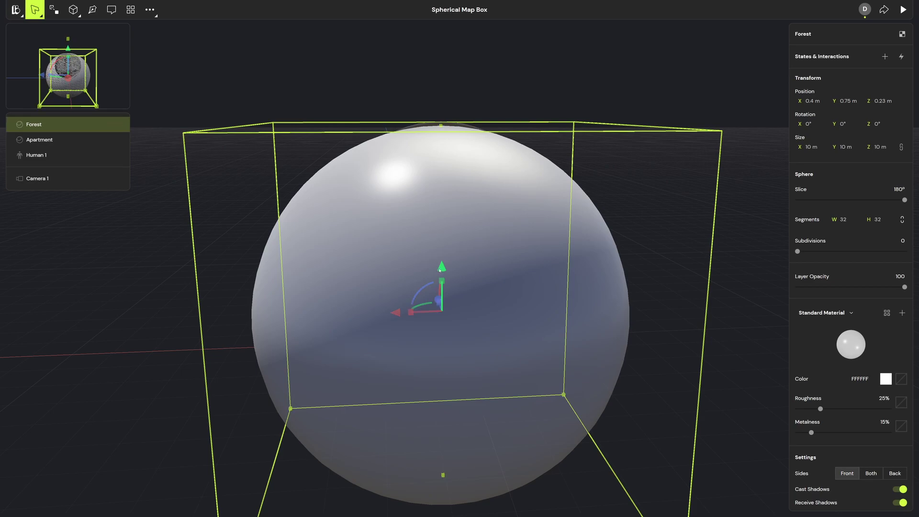
left_click_drag(441, 268, 462, 125)
middle_click_drag(558, 144, 544, 232)
Apply the forest 360° image as the Forest sphere's color texture and render its material only on the back side.
left_click(900, 378)
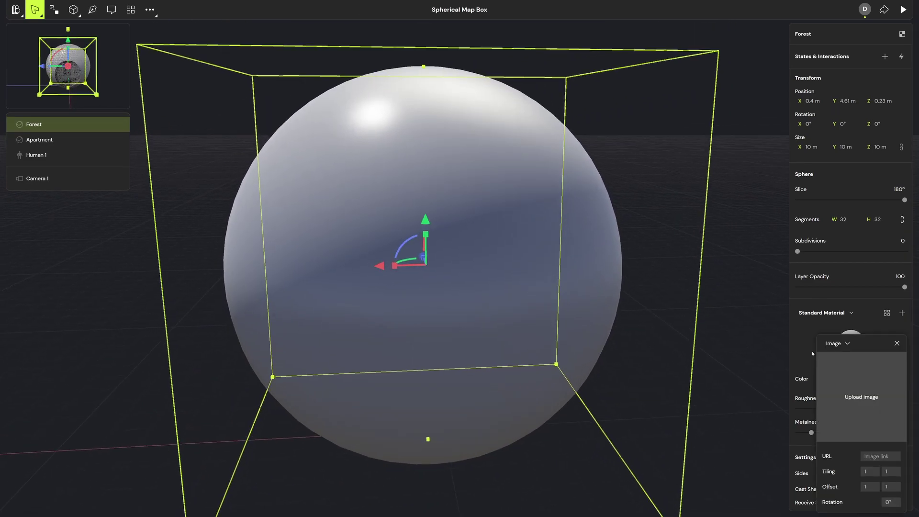
left_click(849, 396)
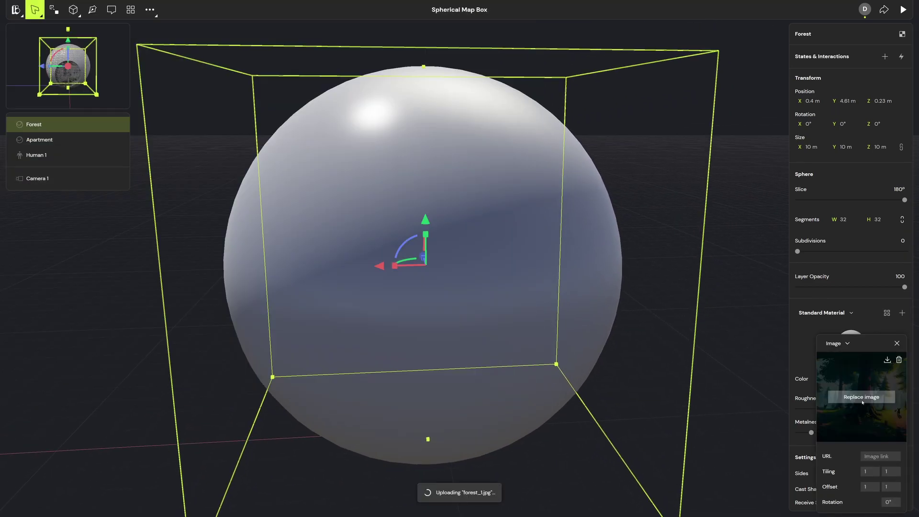
left_click(697, 347)
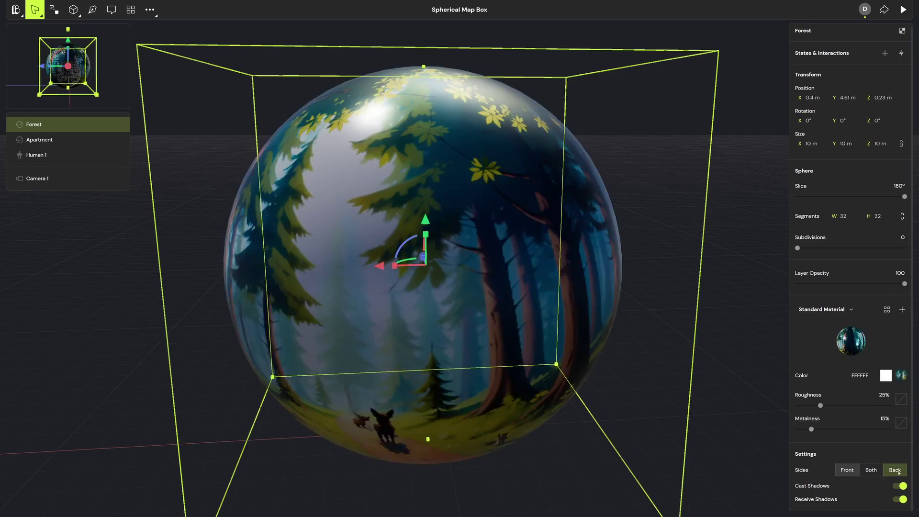
left_click(895, 470)
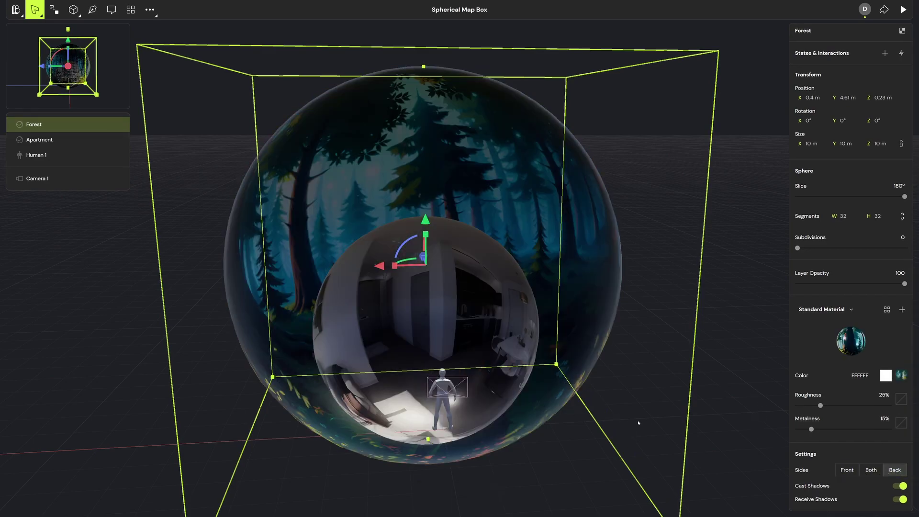
Add a 1 m box inside the apartment and place it in front of the human at about X -0.07, Y 0.98, Z 1.53 m.
middle_click_drag(638, 424, 666, 426)
left_click(461, 397)
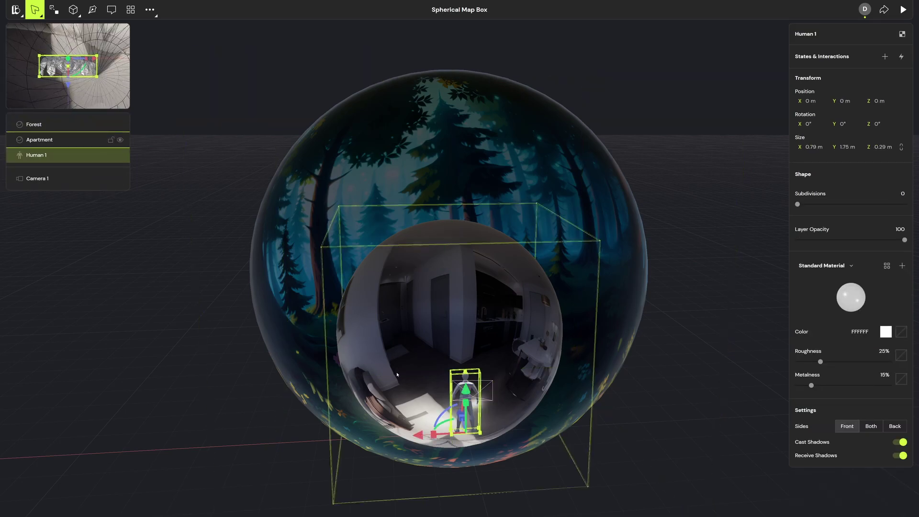
key("f")
middle_click_drag(397, 375, 699, 391)
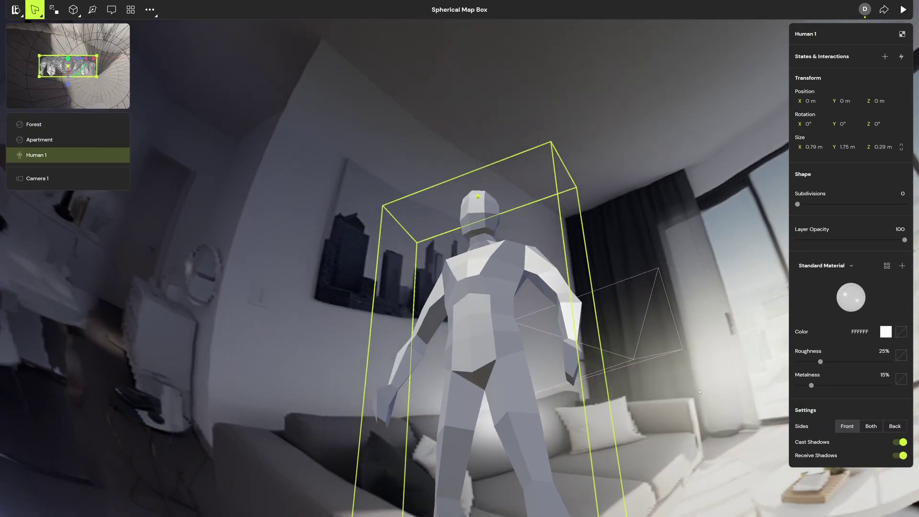
right_click_drag(699, 392, 440, 318)
key("ctrl+k")
type("bo")
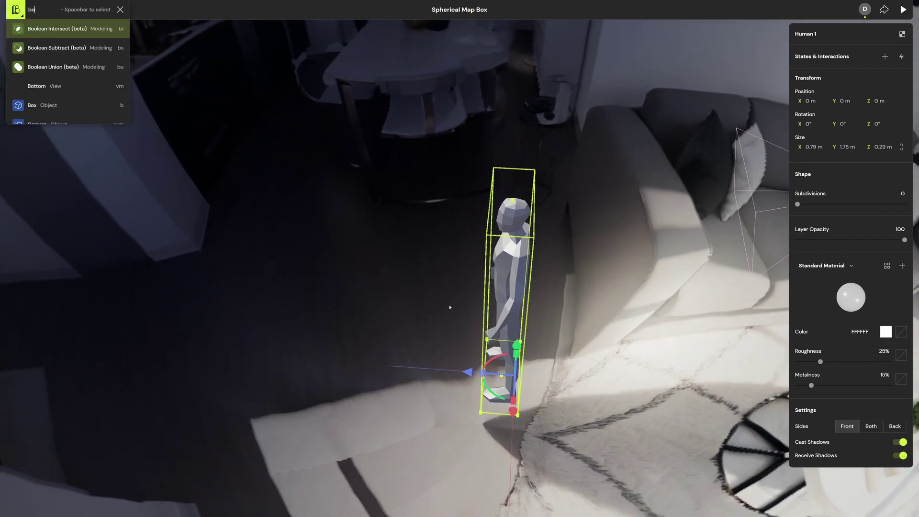
type("x")
key("space")
left_click(398, 369)
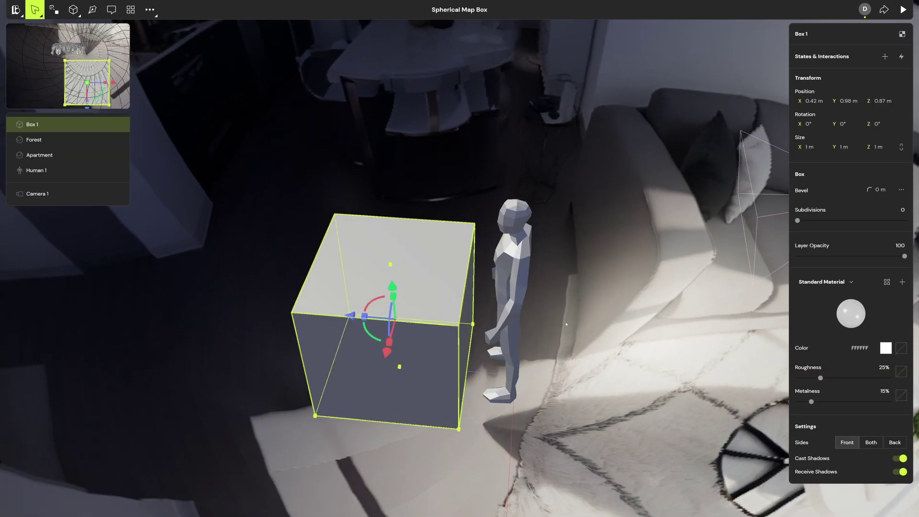
right_click_drag(566, 324, 490, 289)
left_click_drag(360, 333, 417, 316)
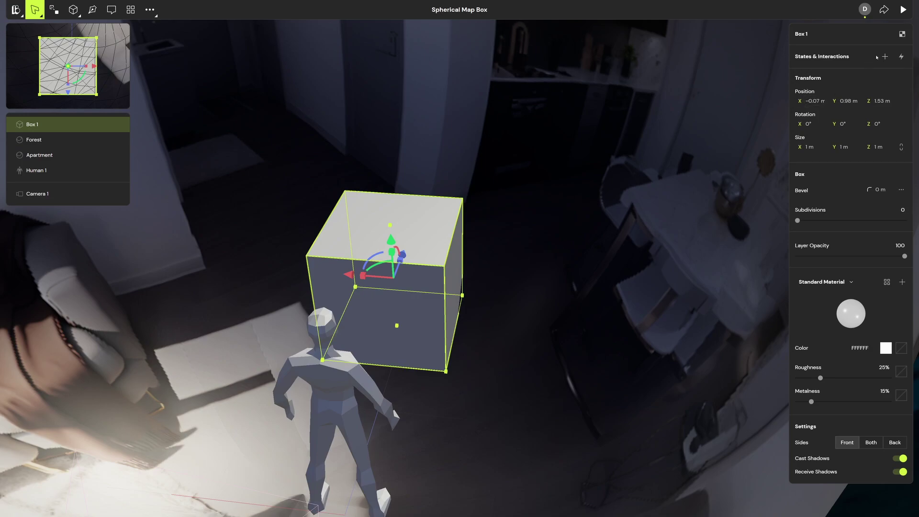
Rename the box as Trigger.
scroll(365, 187, "down", 10)
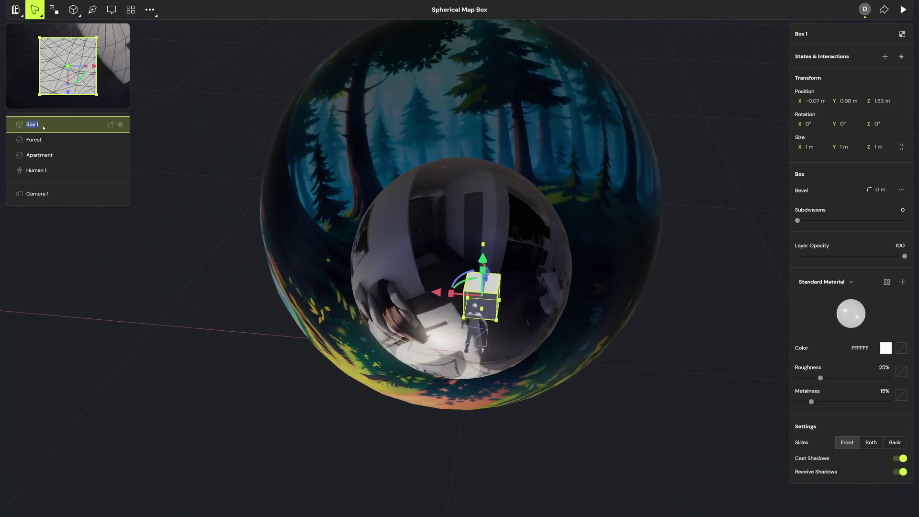
double_click(53, 140)
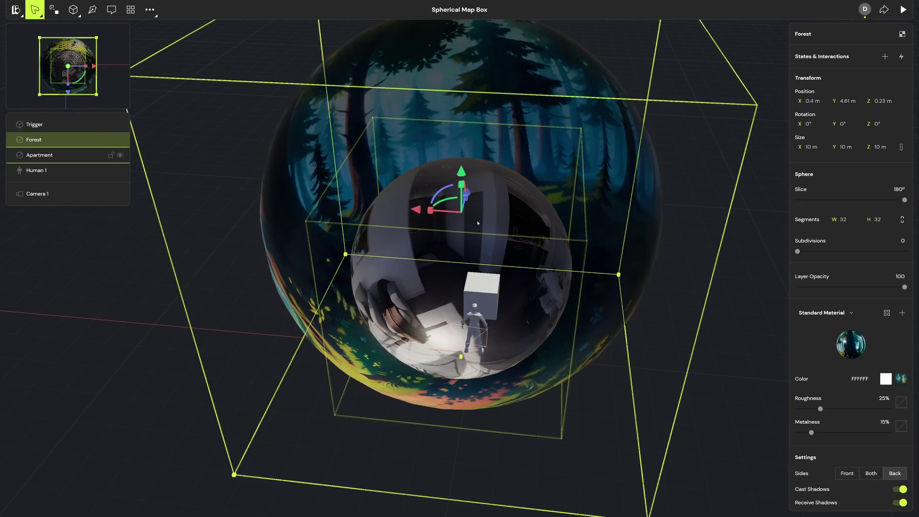
left_click(48, 125)
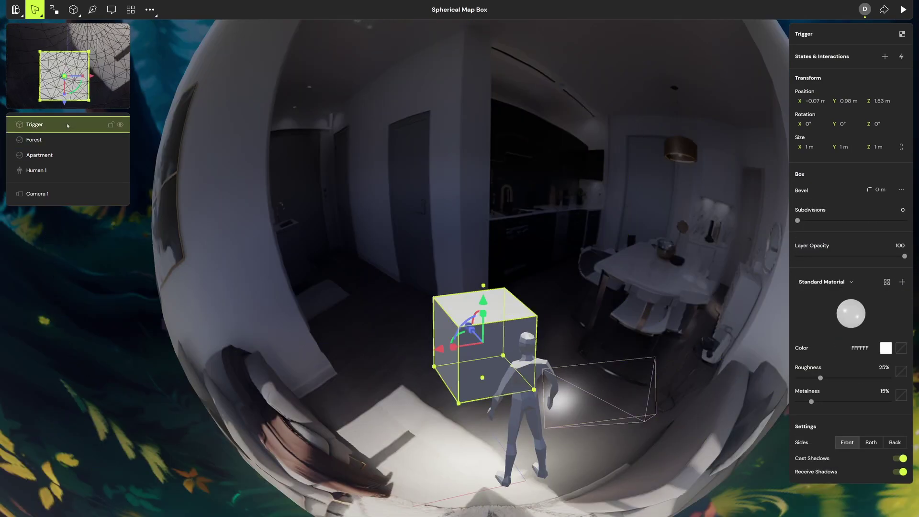
Add a new state to the Apartment sphere and set its layer opacity to 0 in that state.
double_click(47, 155)
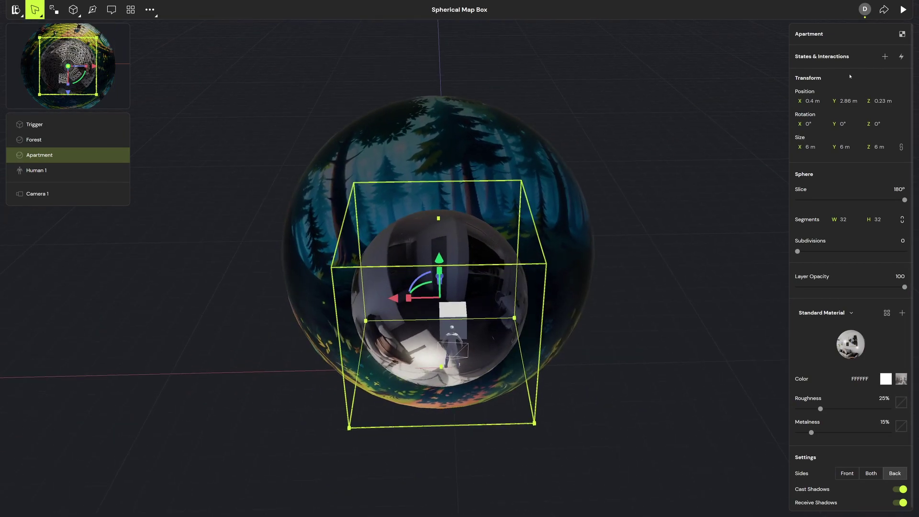
left_click(885, 57)
left_click_drag(904, 287, 798, 288)
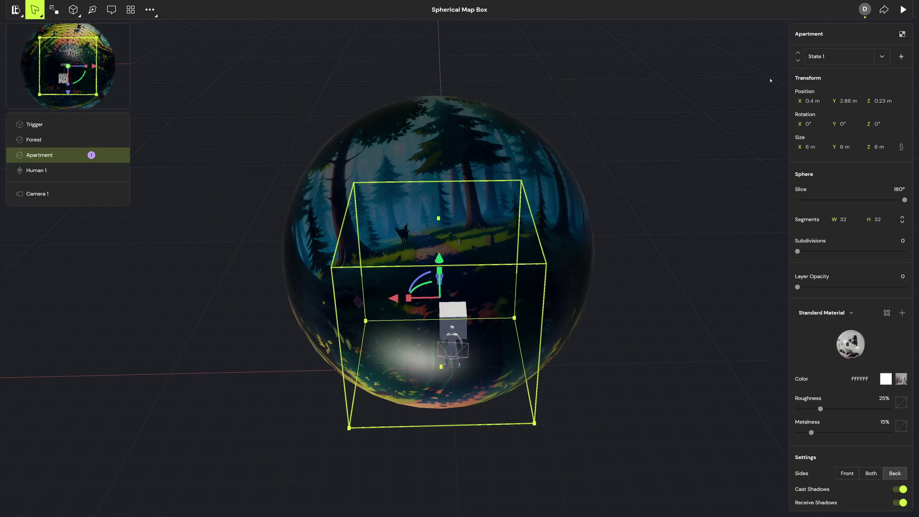
Switch the Apartment sphere back and forth between Base State and State 1 to compare them.
left_click(798, 61)
left_click(797, 60)
left_click(797, 60)
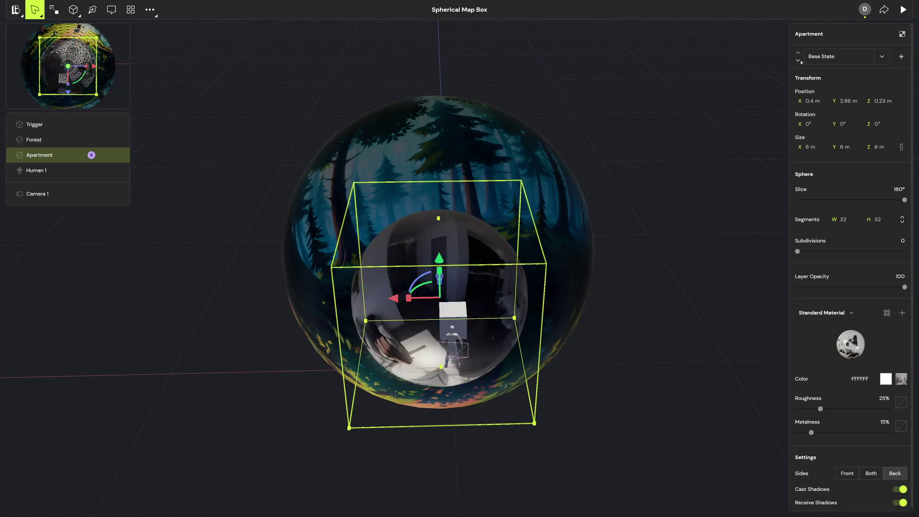
left_click(800, 61)
left_click(800, 61)
left_click(800, 61)
left_click(800, 60)
left_click(800, 61)
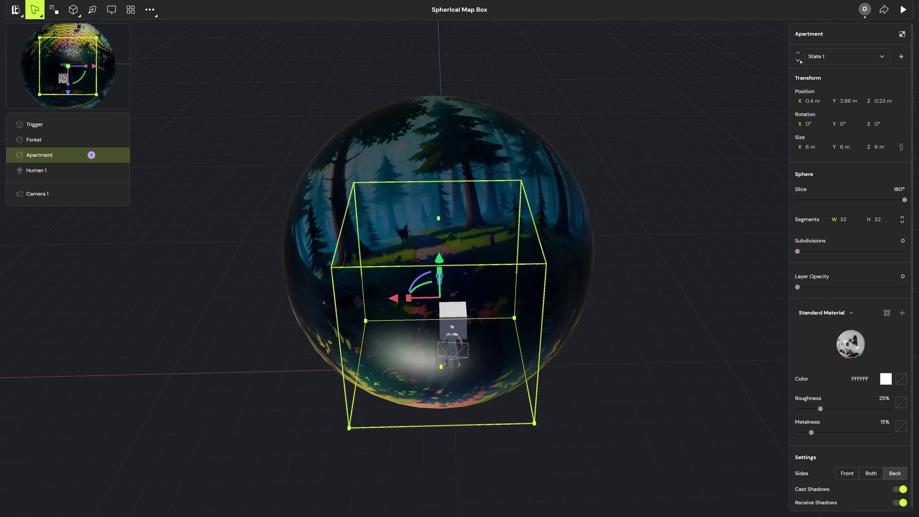
Add an On pointer down interaction to the Trigger box that changes Apartment from Base State to State 1.
left_click_drag(574, 301, 502, 359, "alt")
scroll(502, 358, "up", 3)
left_click(482, 362)
scroll(482, 361, "up", 5)
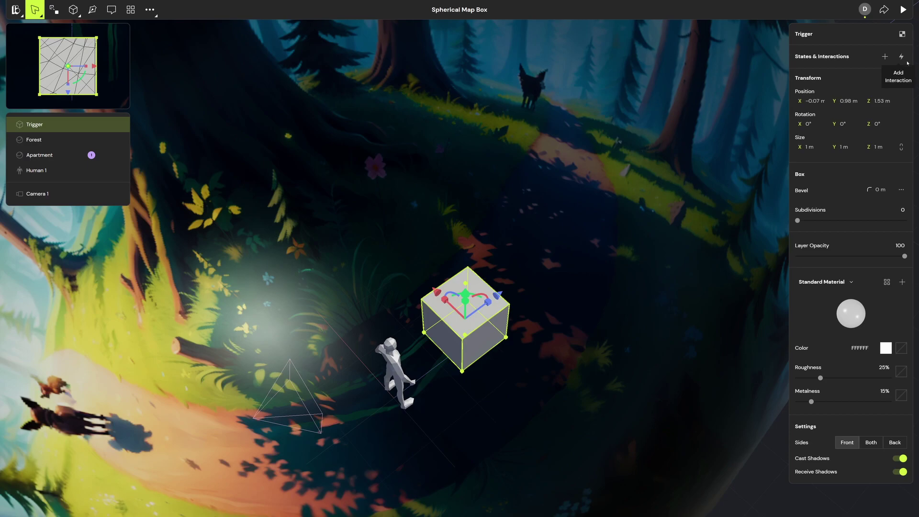
left_click(904, 59)
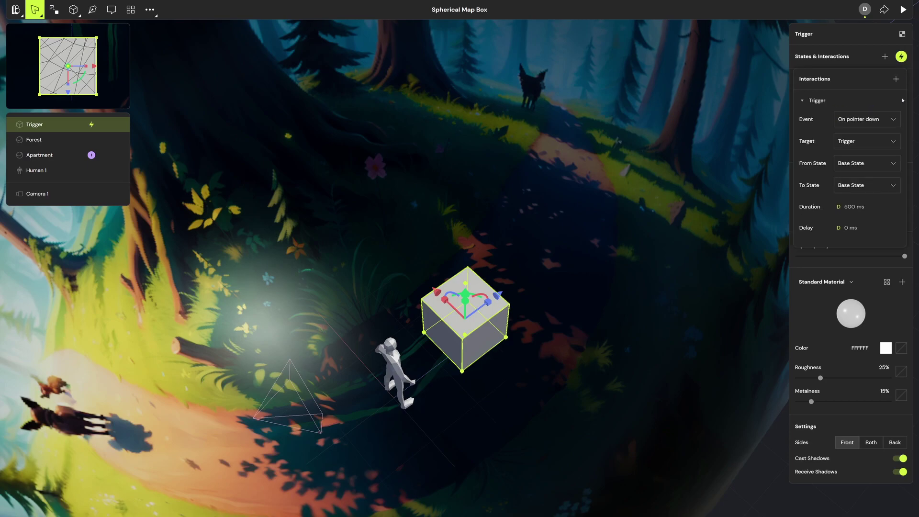
left_click(867, 143)
left_click(871, 160)
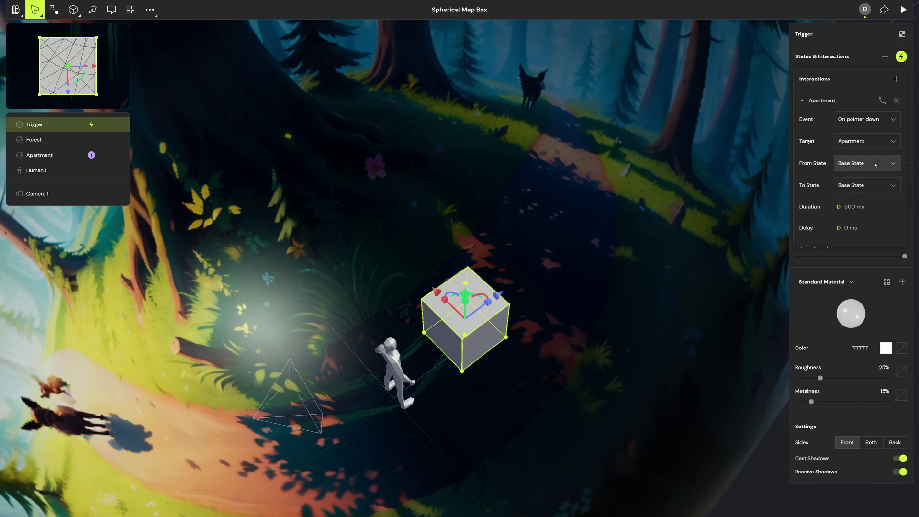
left_click(867, 185)
left_click(851, 221)
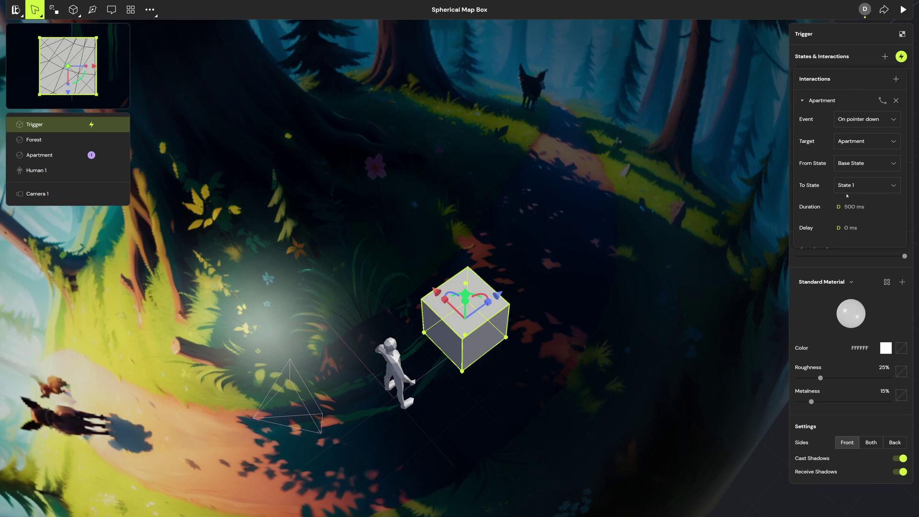
Add a second On pointer down interaction to the Trigger box that returns Apartment from State 1 to Base State.
left_click(895, 79)
left_click(866, 298)
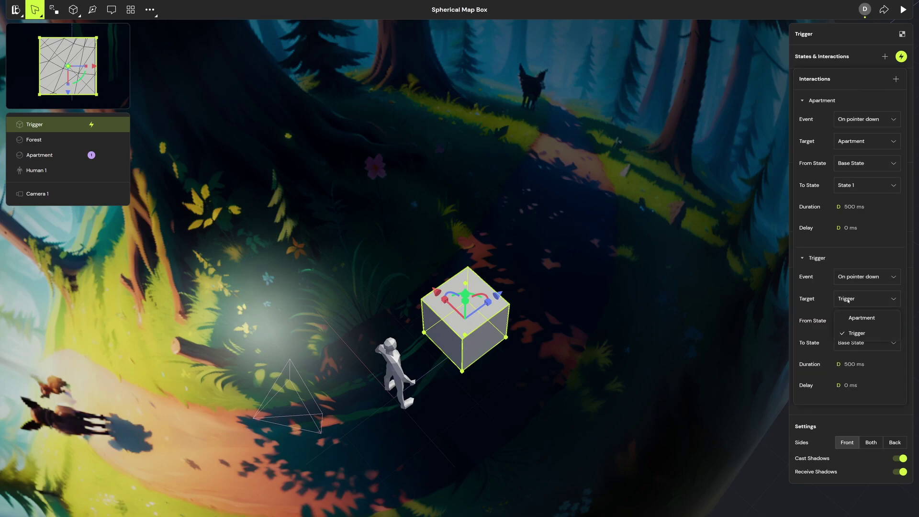
left_click(873, 318)
left_click(866, 321)
left_click(864, 355)
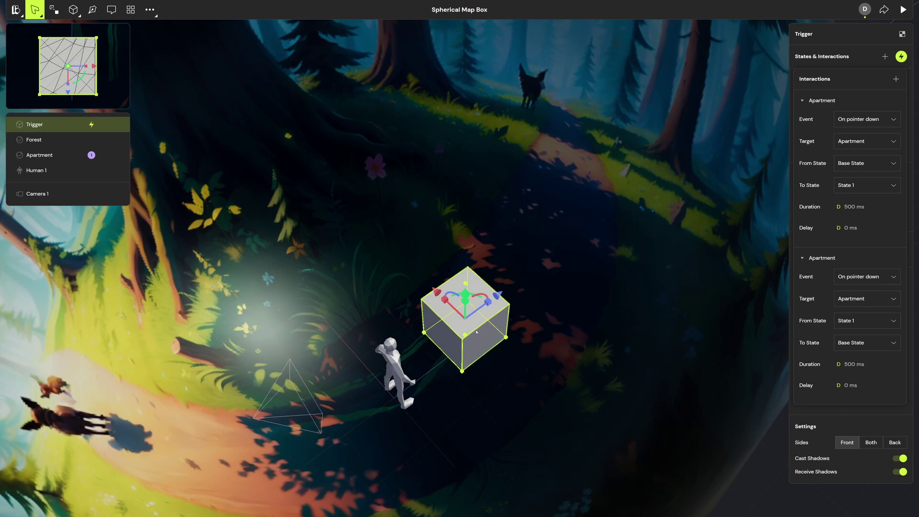
Add an Opacity property of 0% to the Trigger box's material and stretch the box to about 4.61 m in X and 1.89 m in Z.
left_click(483, 311)
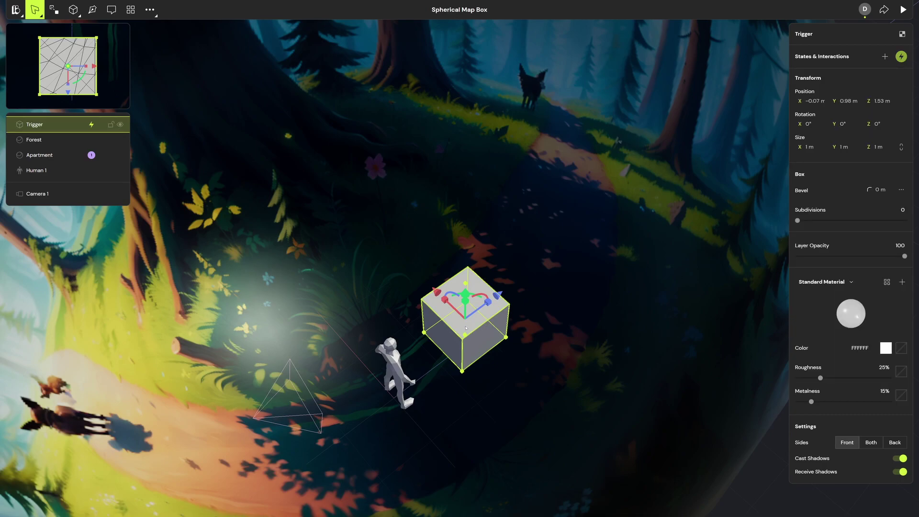
left_click(901, 282)
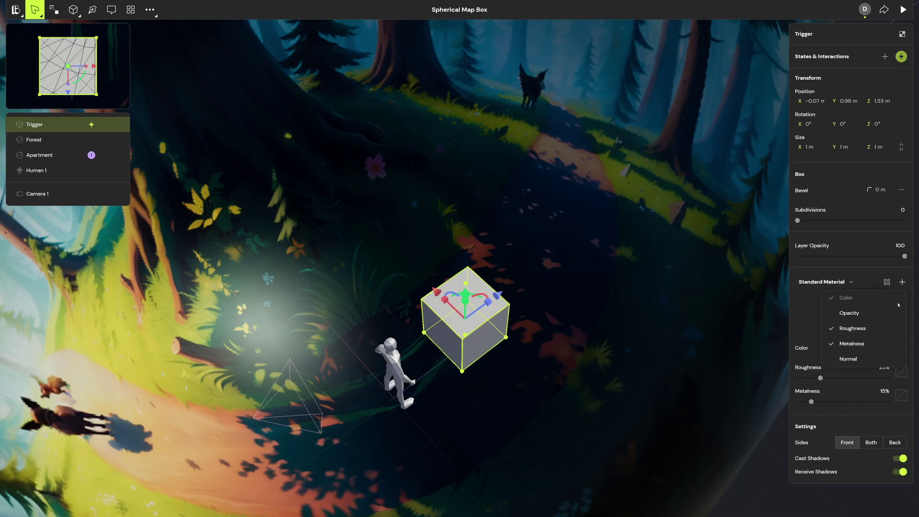
left_click(861, 315)
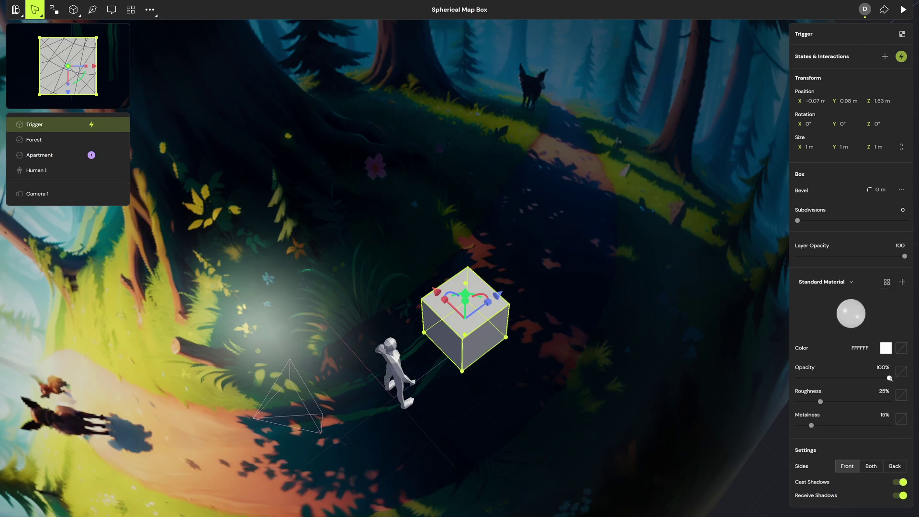
left_click_drag(889, 379, 797, 378)
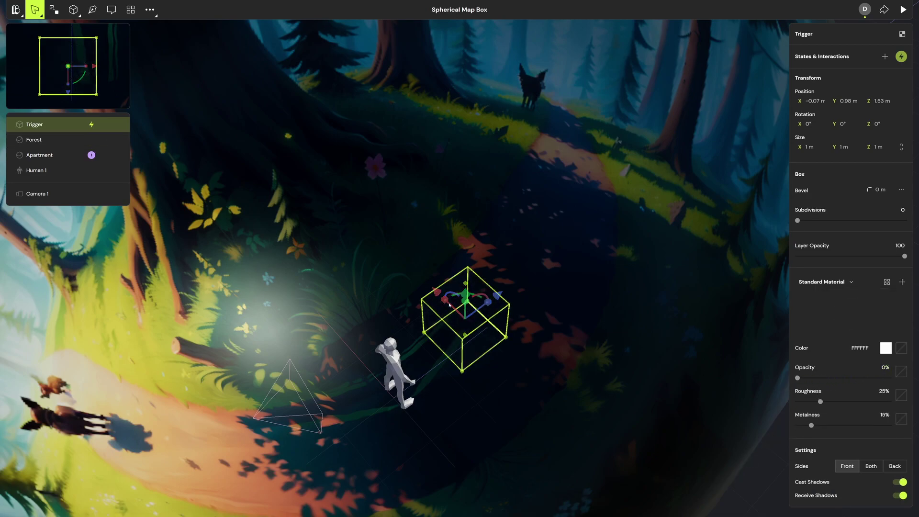
left_click_drag(445, 300, 369, 259)
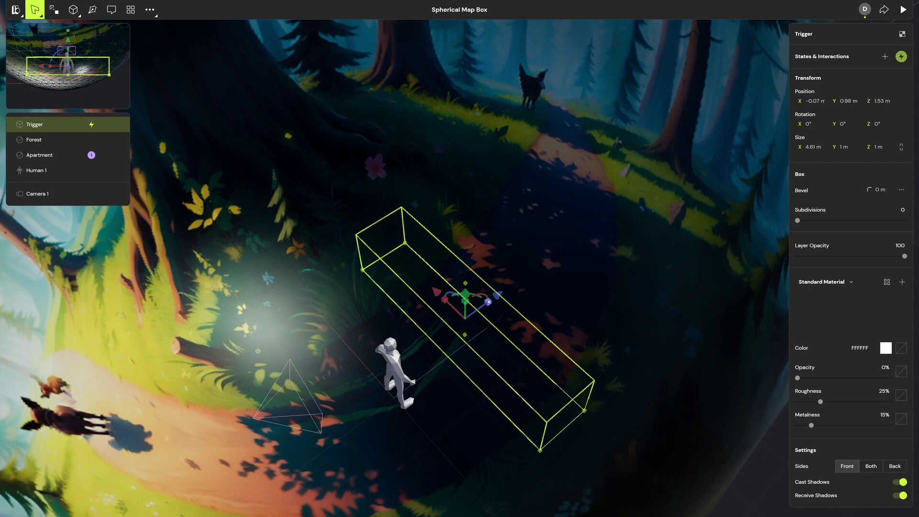
left_click_drag(488, 301, 503, 294)
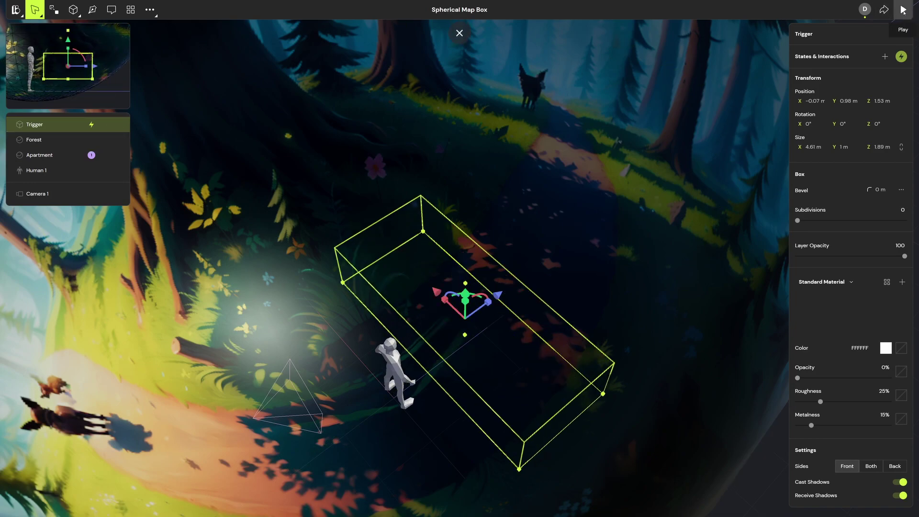
Play the scene from Camera 1 and test the Trigger's switch from the apartment to the forest while looking around the human.
left_click(903, 10)
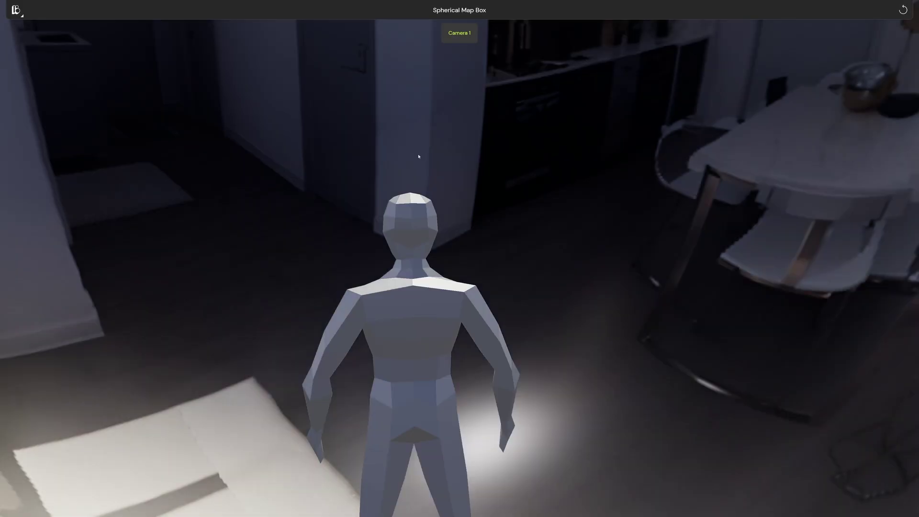
mouse_move(530, 263)
left_mouse_down()
mouse_move(433, 238)
mouse_move(493, 274)
mouse_move(539, 260)
left_mouse_up()
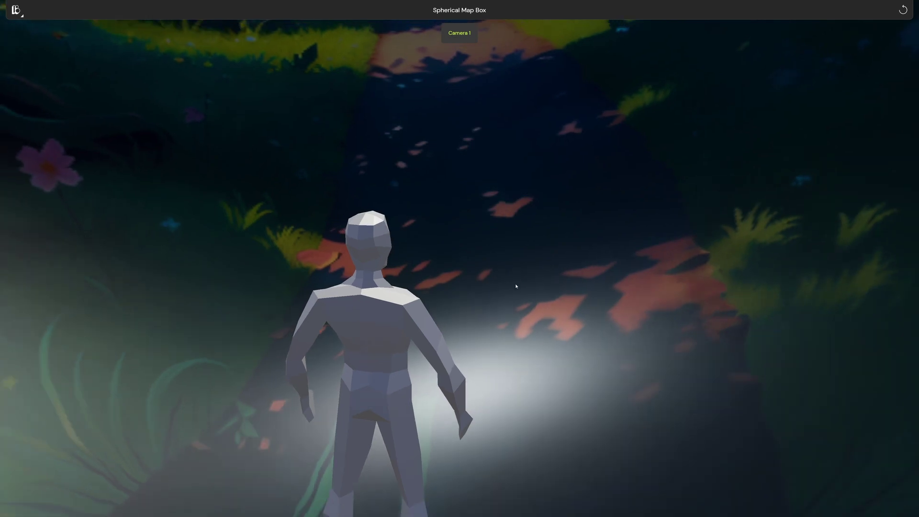
left_click_drag(516, 302, 592, 308)
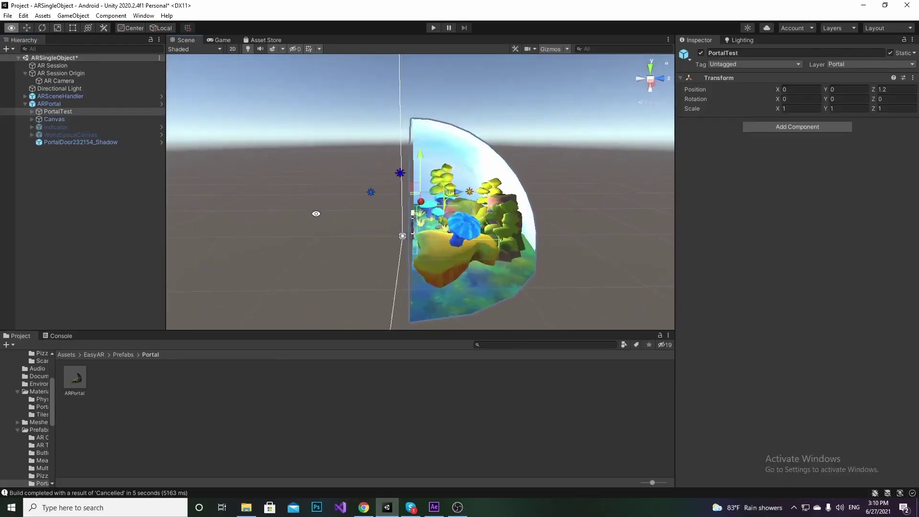
left_click_drag(442, 185, 479, 186, "alt")
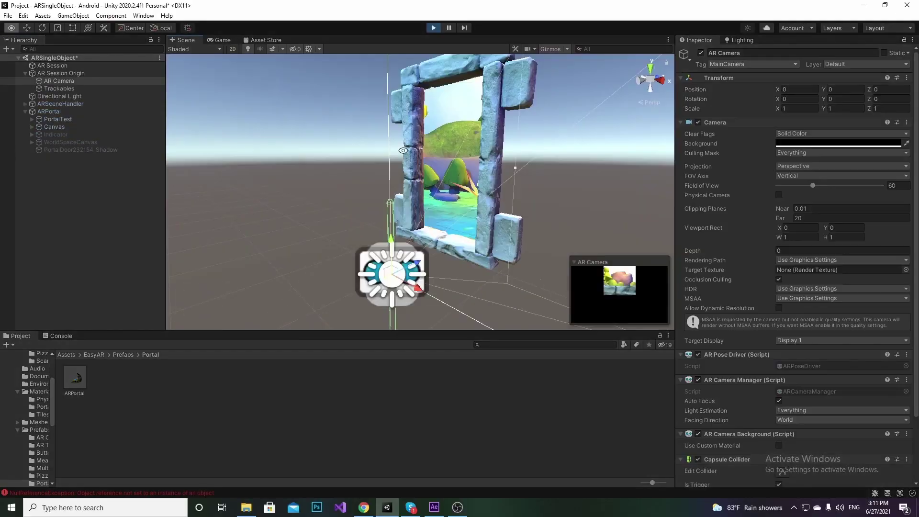